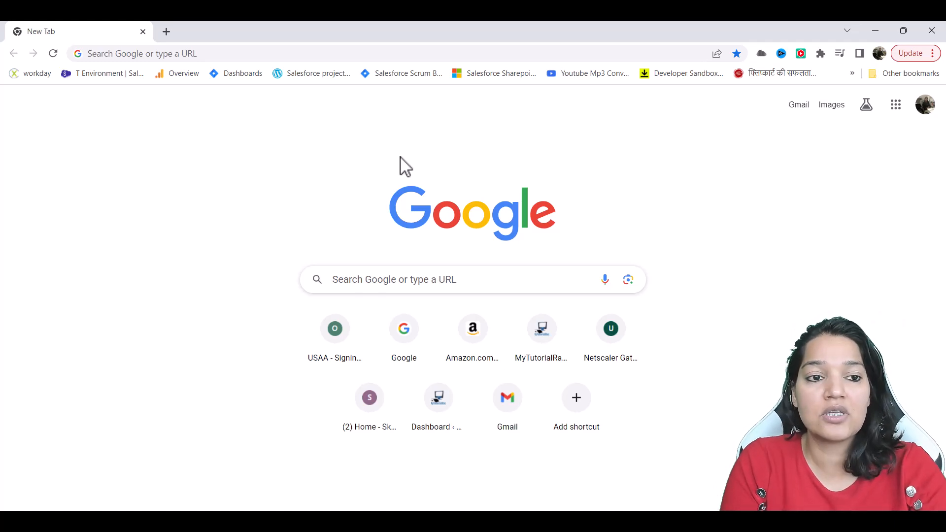
Open the Salesforce login page at login.salesforce.com and clear the prefilled username.
{"action": "left_click", "coordinate": [401, 52]}
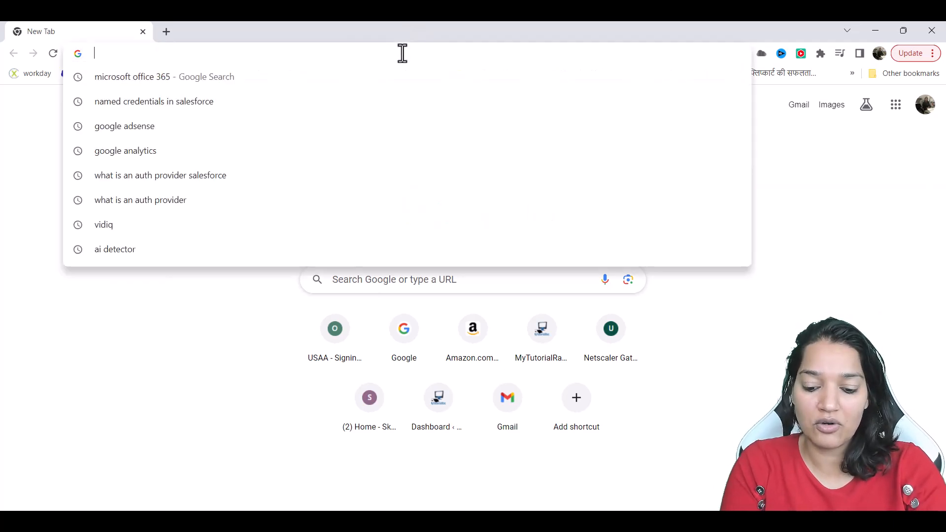
{"action": "type", "text": "login"}
{"action": "key", "text": "Return"}
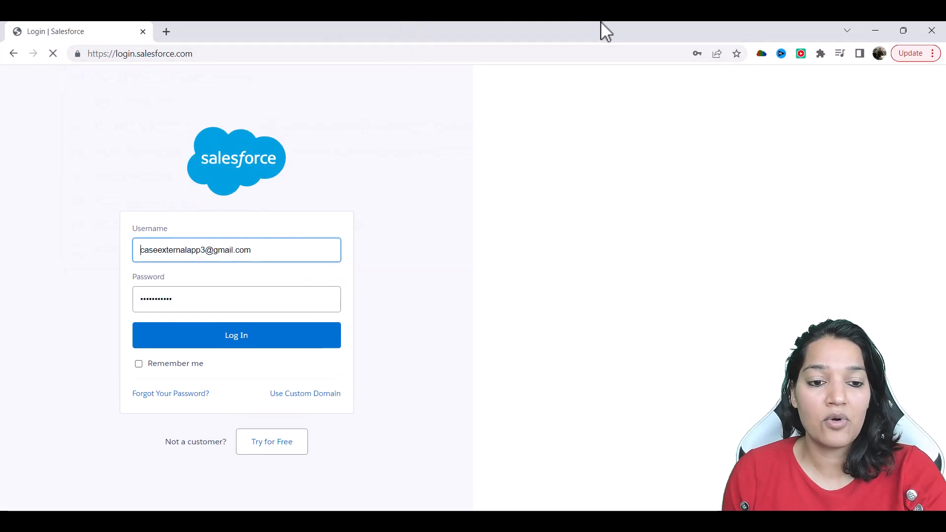
{"action": "key", "text": "ctrl+a"}
{"action": "key", "text": "BackSpace"}
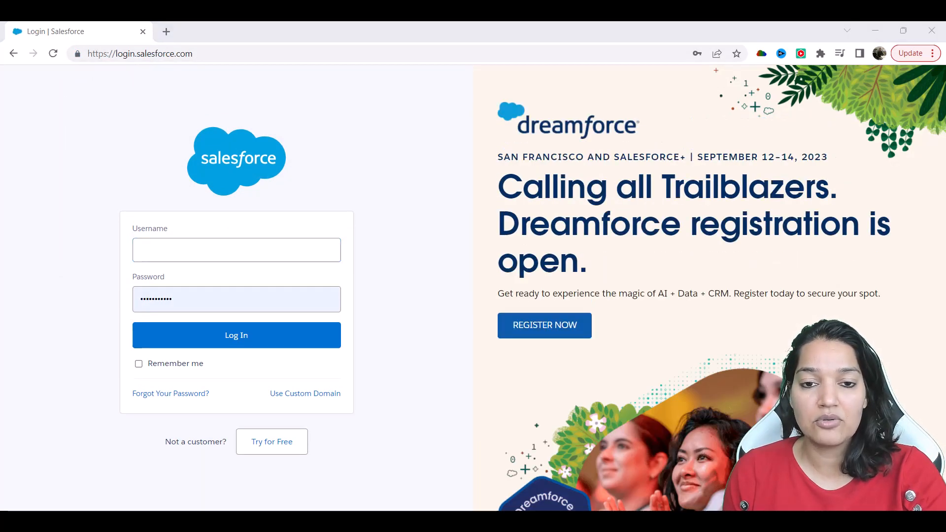
Copy the username marked "Acting as client" from the Notepad notes and paste it into the Salesforce login's username field.
{"action": "key", "text": "alt+Tab"}
{"action": "double_click", "coordinate": [410, 197]}
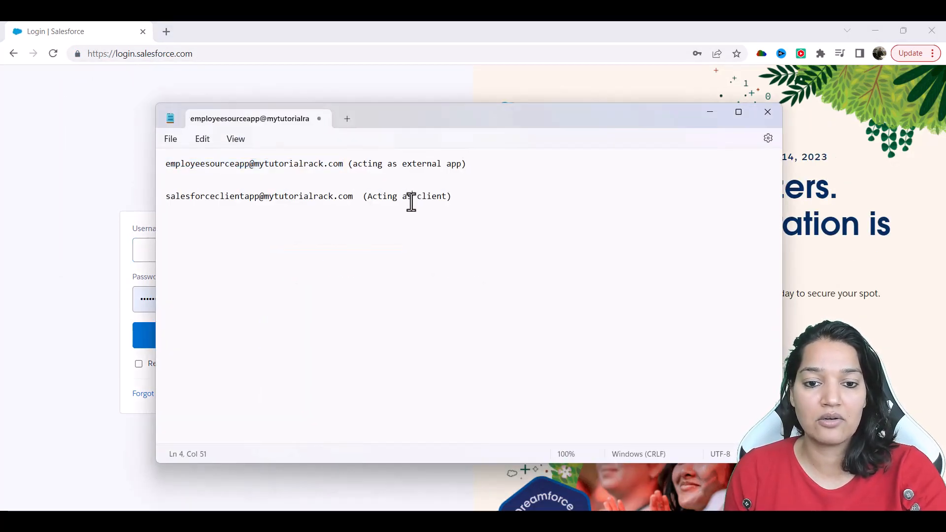
{"action": "left_click_drag", "start_coordinate": [353, 197], "coordinate": [139, 201]}
{"action": "key", "text": "ctrl+c"}
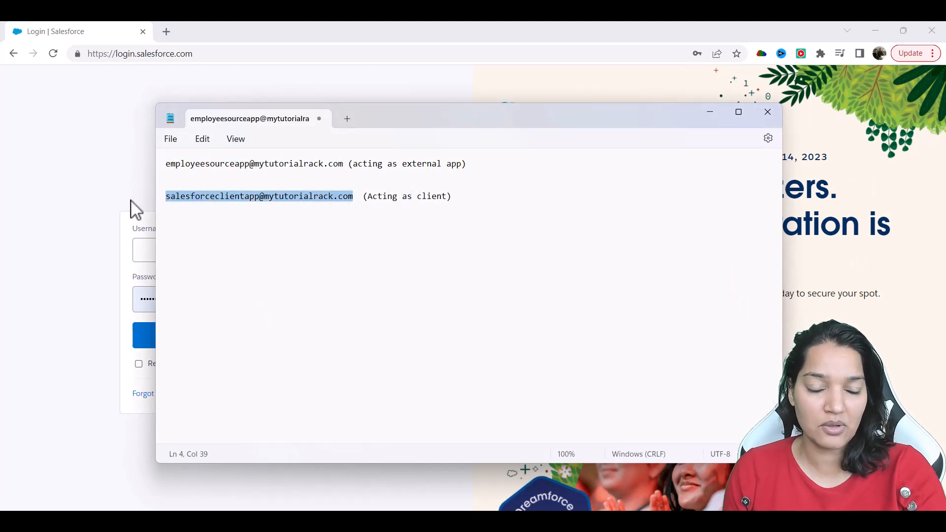
{"action": "left_click", "coordinate": [94, 181]}
{"action": "left_click", "coordinate": [162, 247]}
{"action": "key", "text": "ctrl+v"}
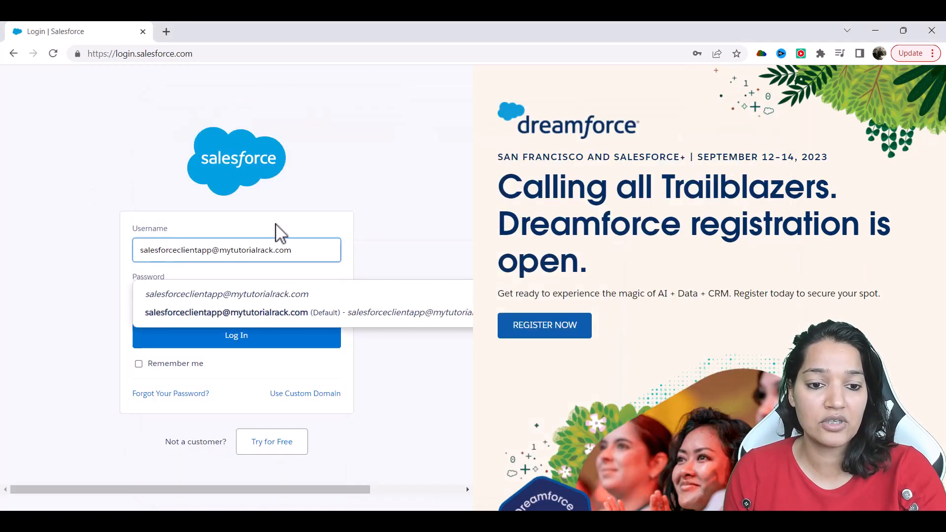
Fill in the account password from the saved client login, log in, and save the password in the browser.
{"action": "left_click", "coordinate": [237, 312]}
{"action": "left_click", "coordinate": [247, 340]}
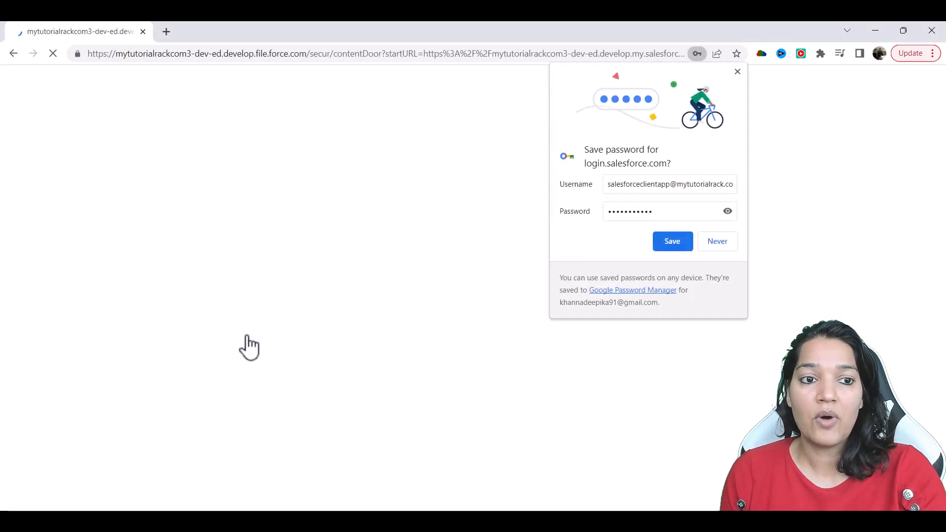
{"action": "left_click", "coordinate": [682, 239]}
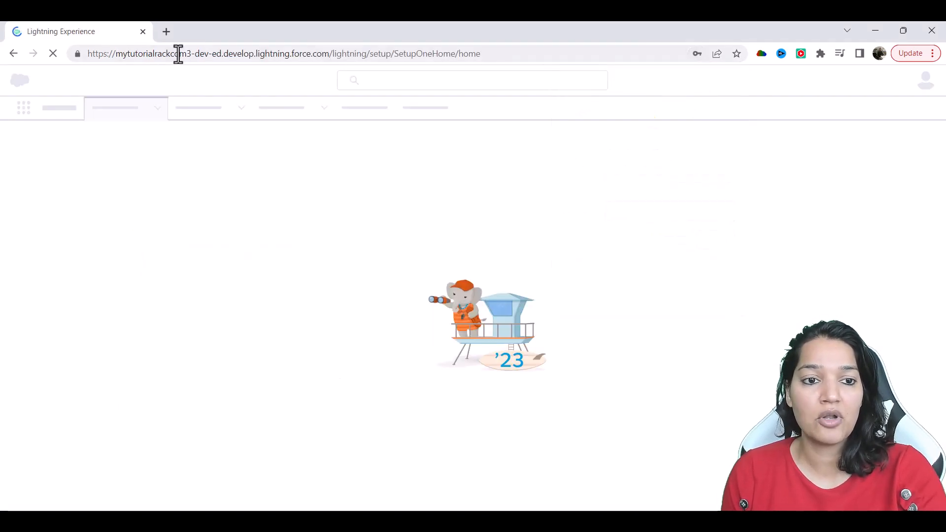
Search Setup for "auth", open the Auth. Providers page, and dismiss the Go Mobile prompt.
{"action": "left_click_drag", "start_coordinate": [195, 54], "coordinate": [80, 55]}
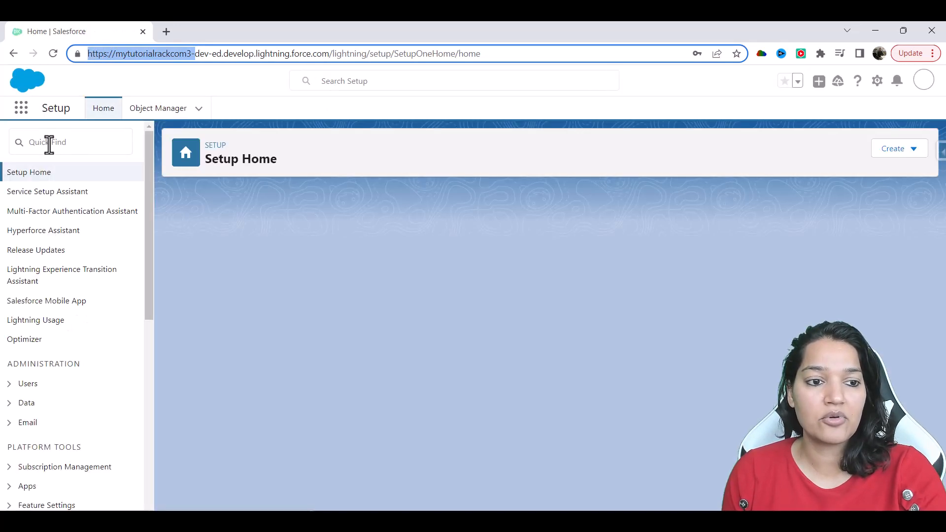
{"action": "left_click", "coordinate": [48, 143]}
{"action": "type", "text": "auth"}
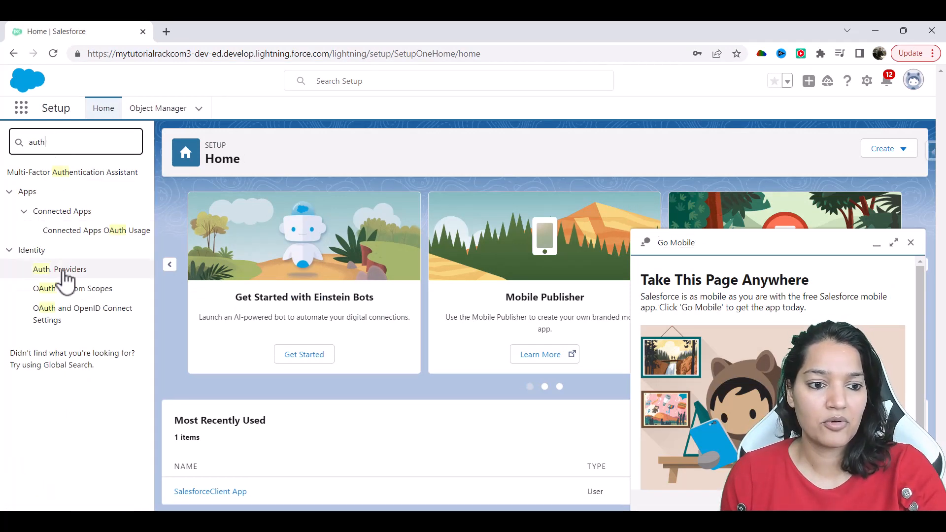
{"action": "left_click", "coordinate": [67, 271]}
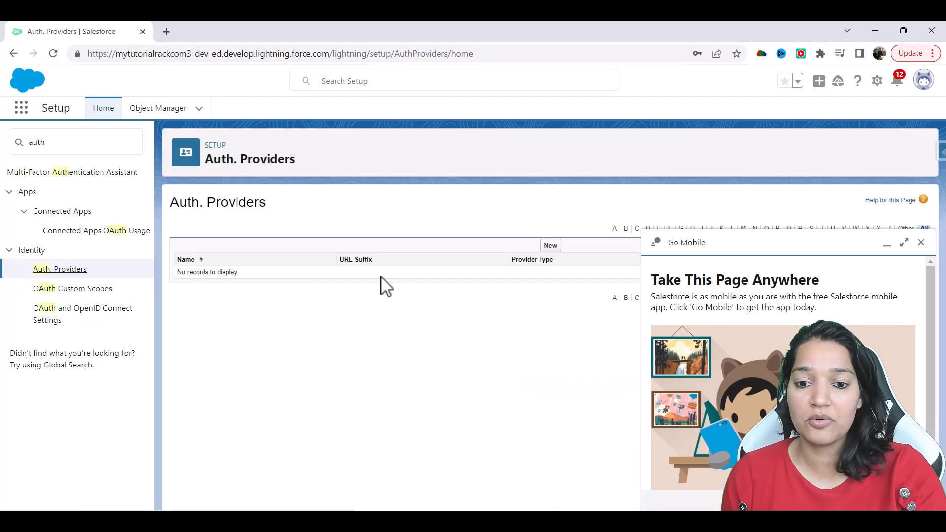
{"action": "left_click", "coordinate": [921, 243]}
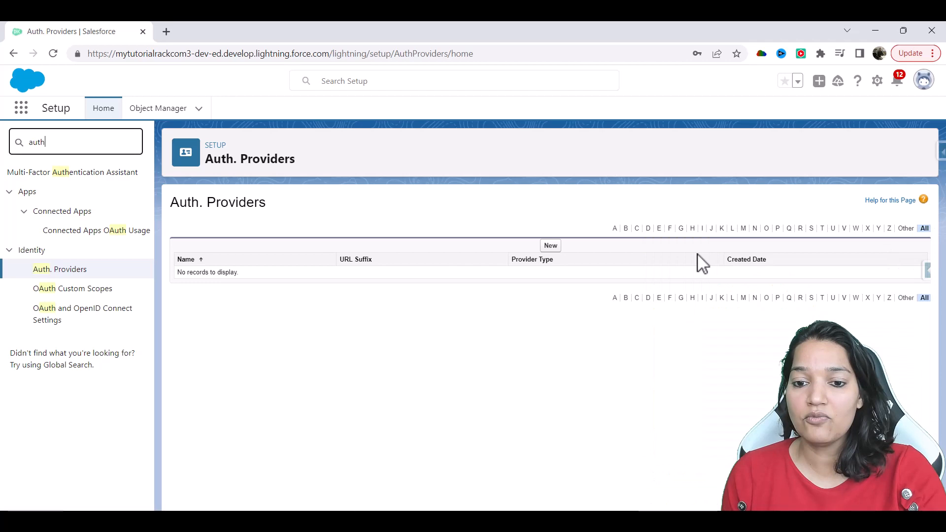
Start a new auth. provider with Salesforce as the provider type.
{"action": "left_click", "coordinate": [551, 245]}
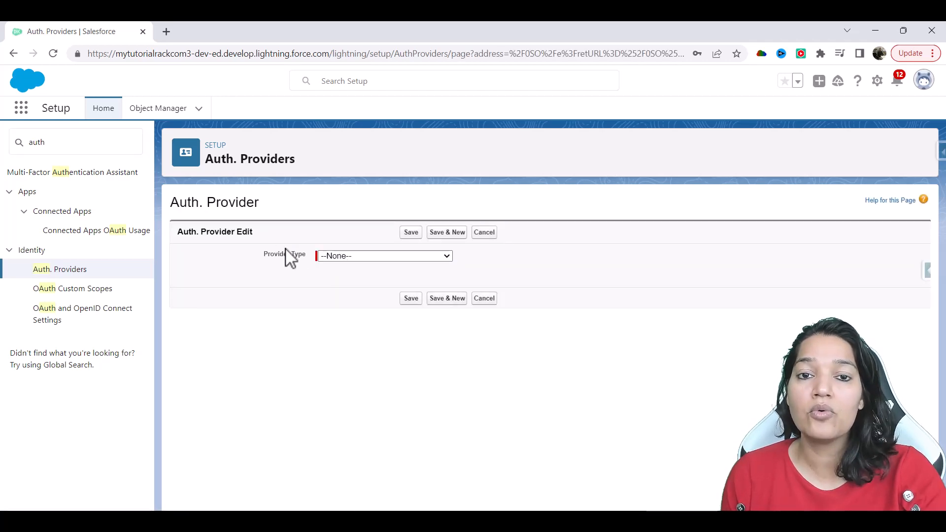
{"action": "left_click", "coordinate": [343, 255]}
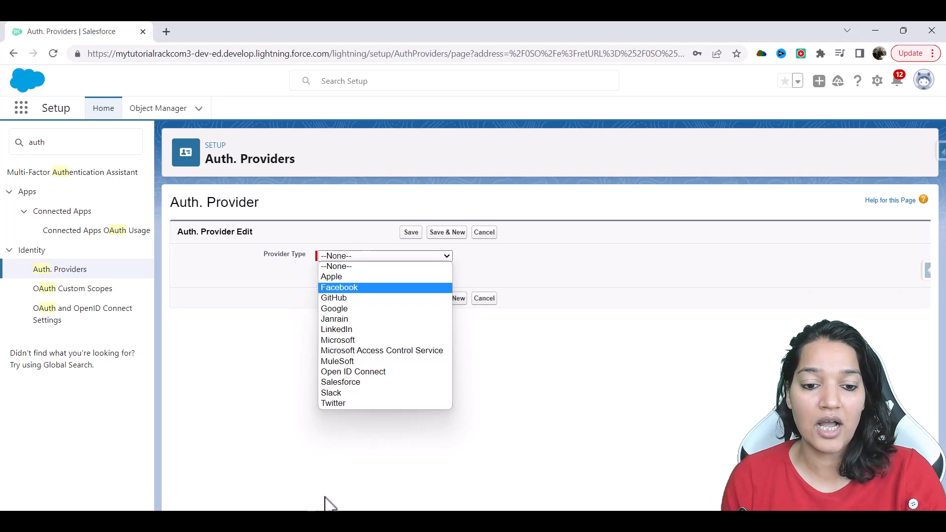
{"action": "left_click", "coordinate": [362, 383]}
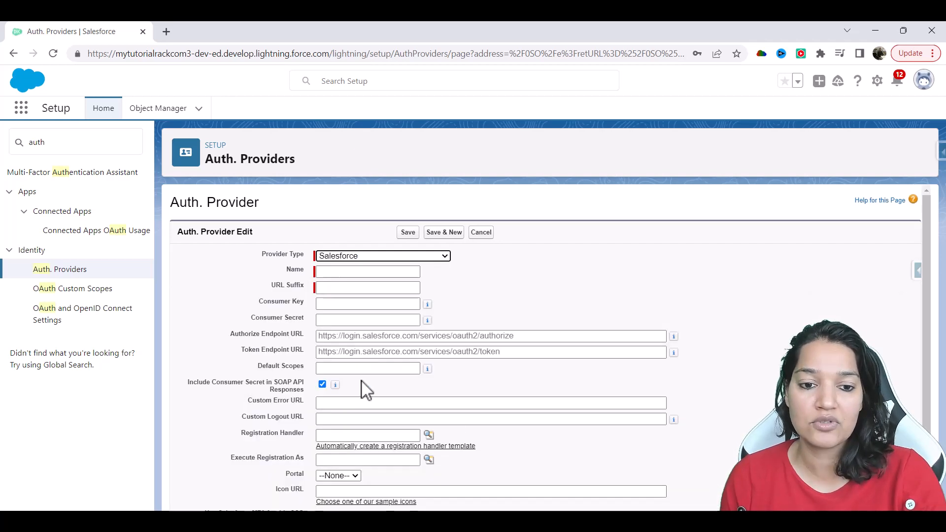
Name the provider "Salesforce Auth Provider" and let the URL suffix fill in as Salesforce_Auth_Provider.
{"action": "left_click", "coordinate": [325, 272]}
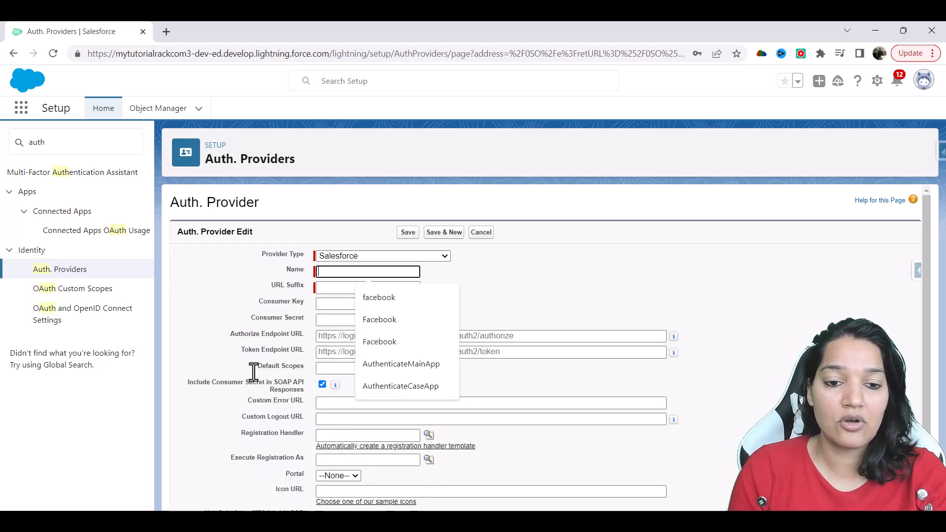
{"action": "type", "text": "Salesfo"}
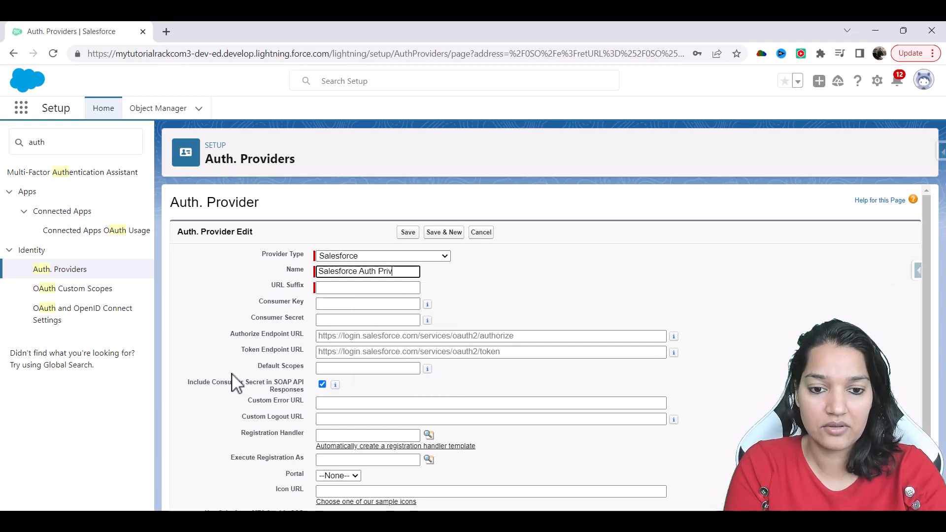
{"action": "type", "text": "rce Auth Provider"}
{"action": "key", "text": "Tab"}
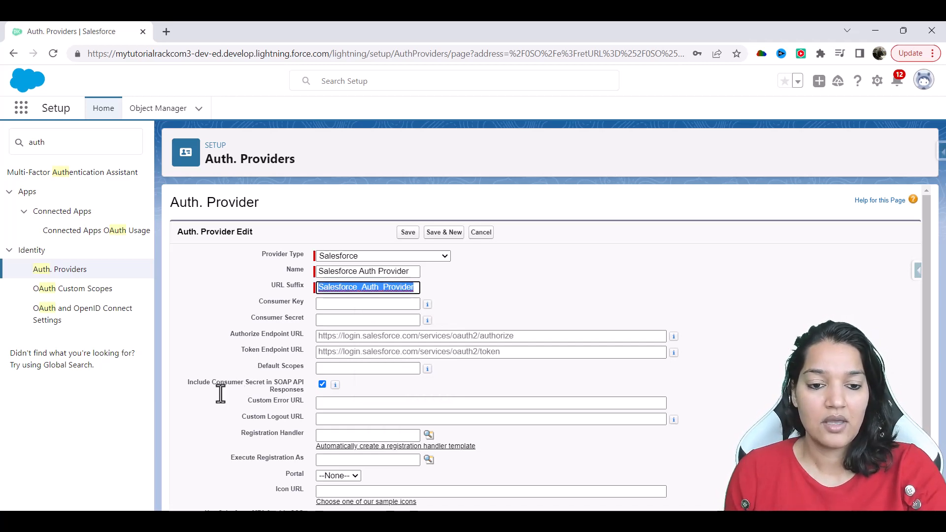
Review the provider form's endpoint URL, icon URL, custom logout and error URL, and consumer key fields.
{"action": "left_click_drag", "start_coordinate": [217, 333], "coordinate": [302, 335]}
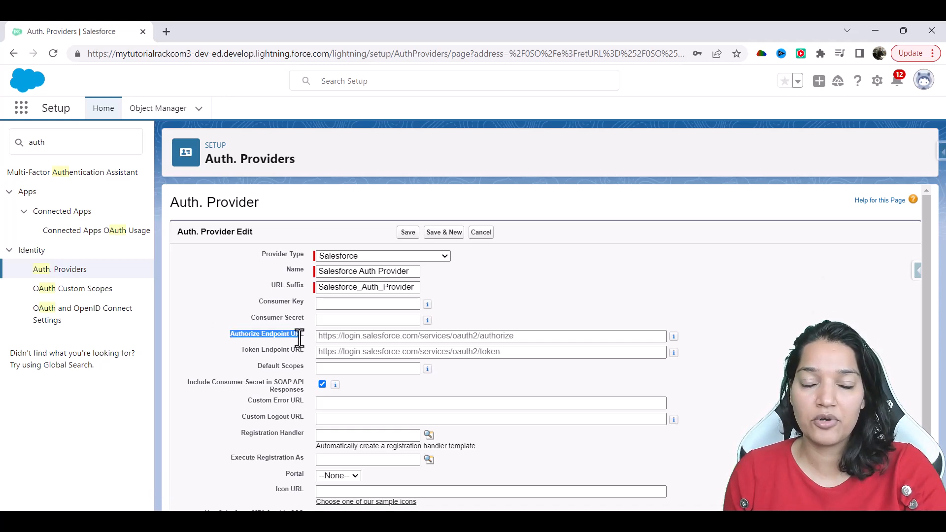
{"action": "scroll", "coordinate": [296, 340], "scroll_direction": "down", "scroll_amount": 1}
{"action": "left_click_drag", "start_coordinate": [240, 289], "coordinate": [304, 290]}
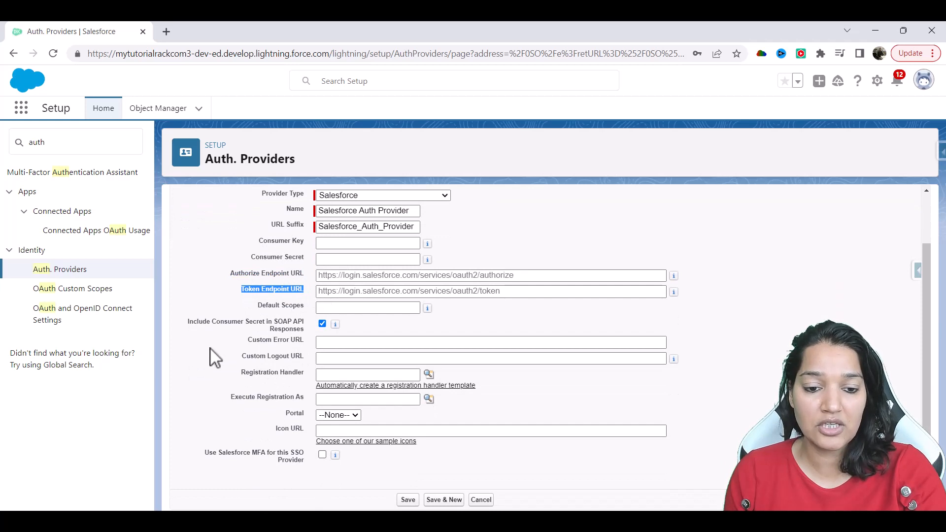
{"action": "left_click", "coordinate": [325, 431]}
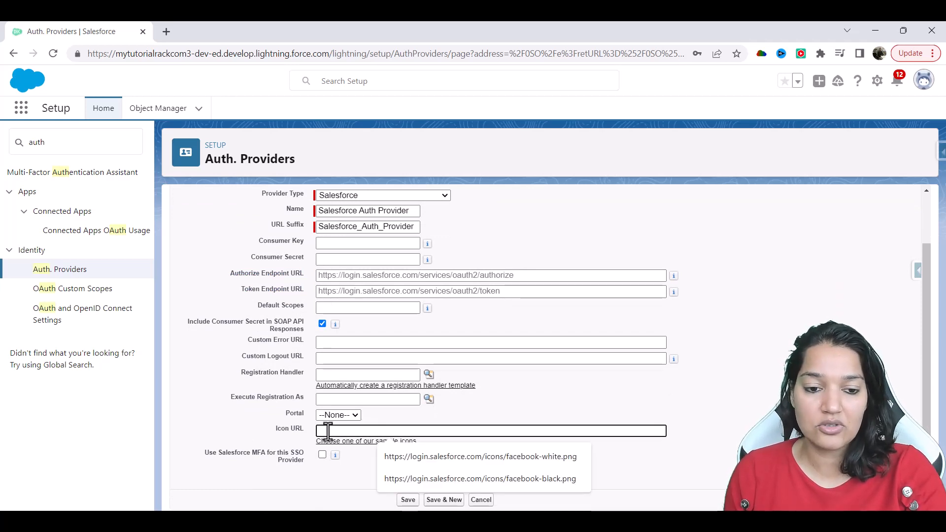
{"action": "left_click_drag", "start_coordinate": [241, 356], "coordinate": [299, 360]}
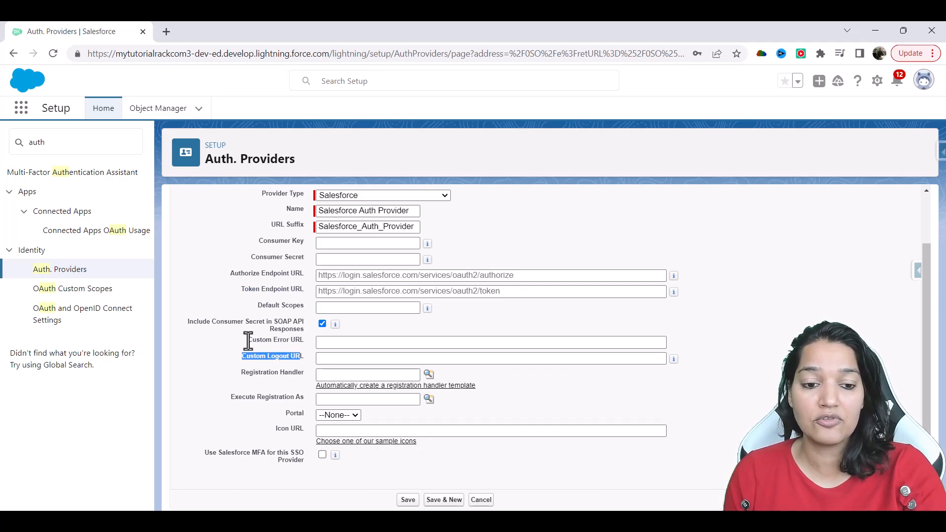
{"action": "left_click_drag", "start_coordinate": [247, 340], "coordinate": [307, 340]}
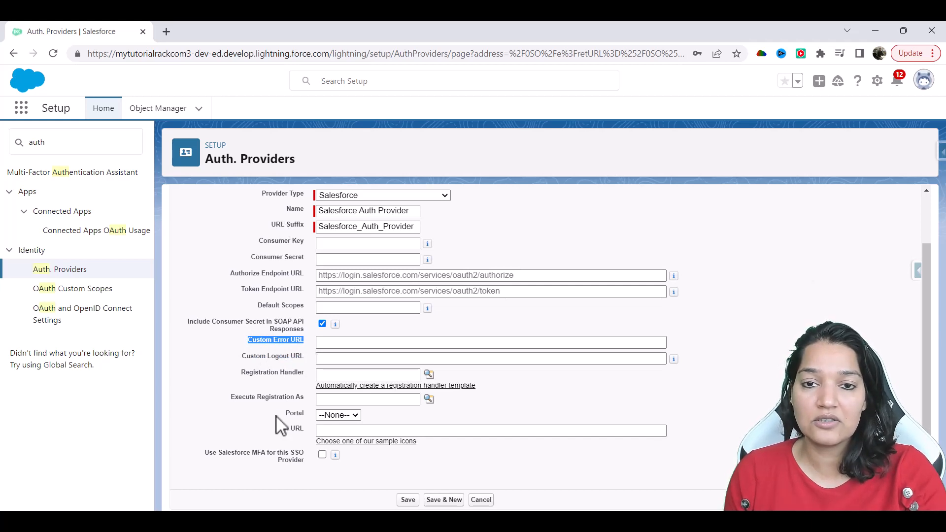
{"action": "left_click_drag", "start_coordinate": [258, 242], "coordinate": [311, 242]}
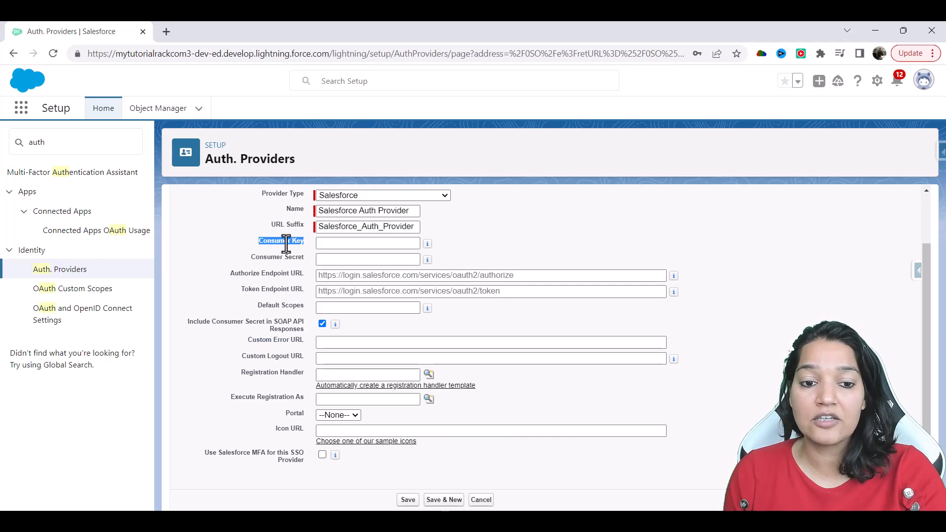
{"action": "left_click_drag", "start_coordinate": [250, 257], "coordinate": [302, 241]}
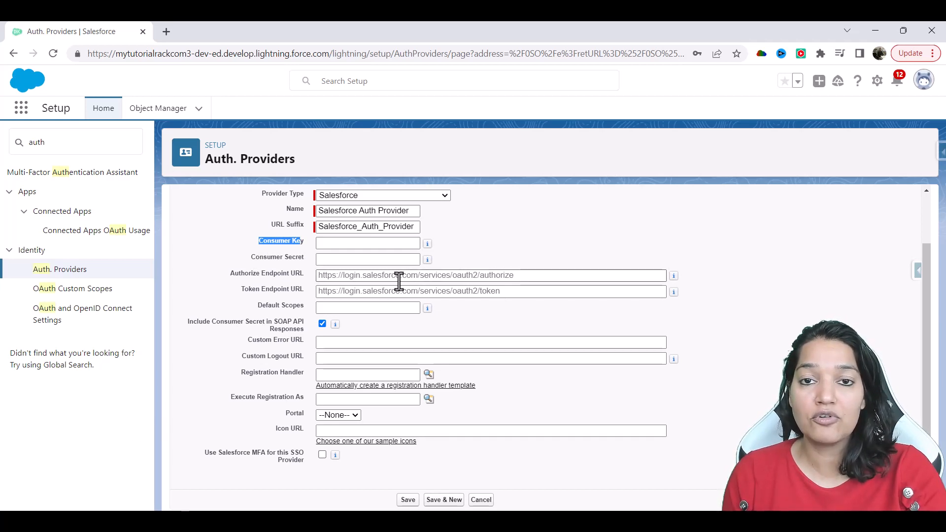
Copy the client_id from Postman's "Authenticating with Employee HR app" request and paste it into the provider's Consumer Key field in Salesforce.
{"action": "key", "text": "alt+Tab"}
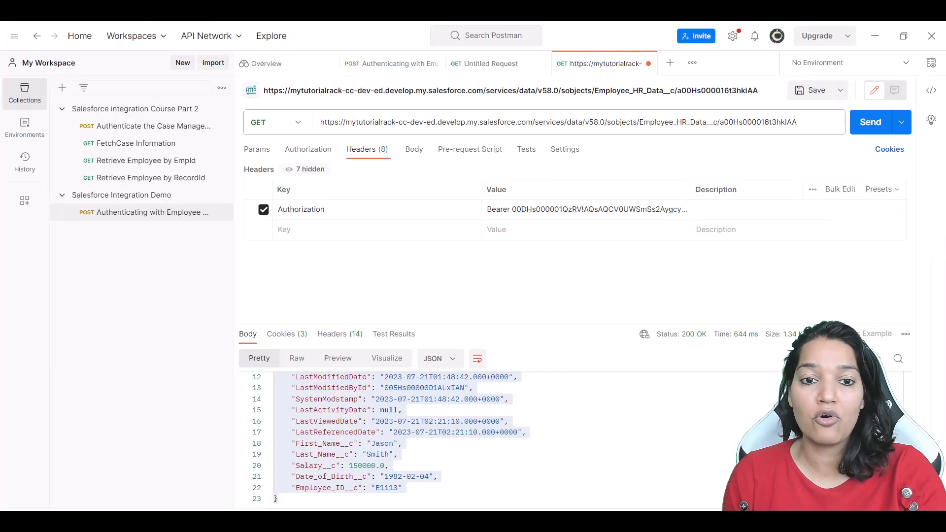
{"action": "left_click", "coordinate": [133, 215]}
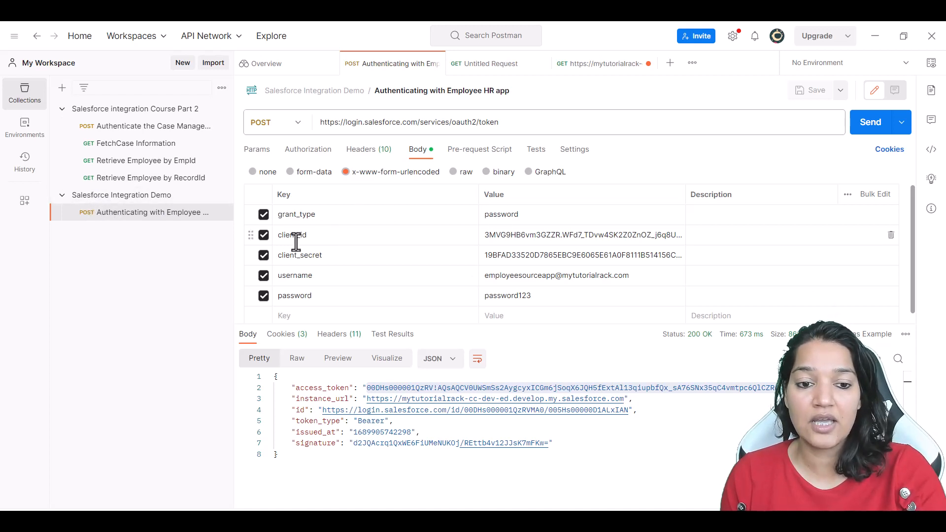
{"action": "left_click", "coordinate": [519, 240]}
{"action": "triple_click", "coordinate": [517, 244]}
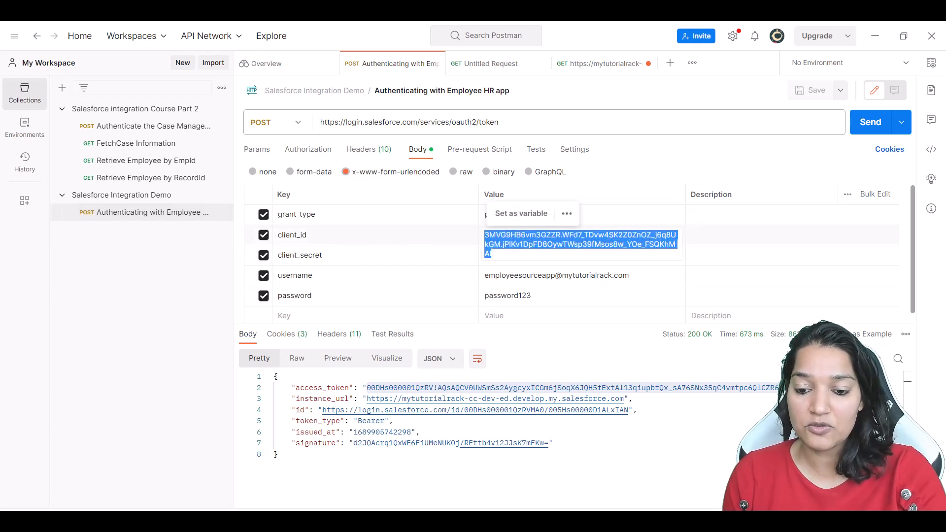
{"action": "key", "text": "alt+Tab"}
{"action": "left_click", "coordinate": [352, 243]}
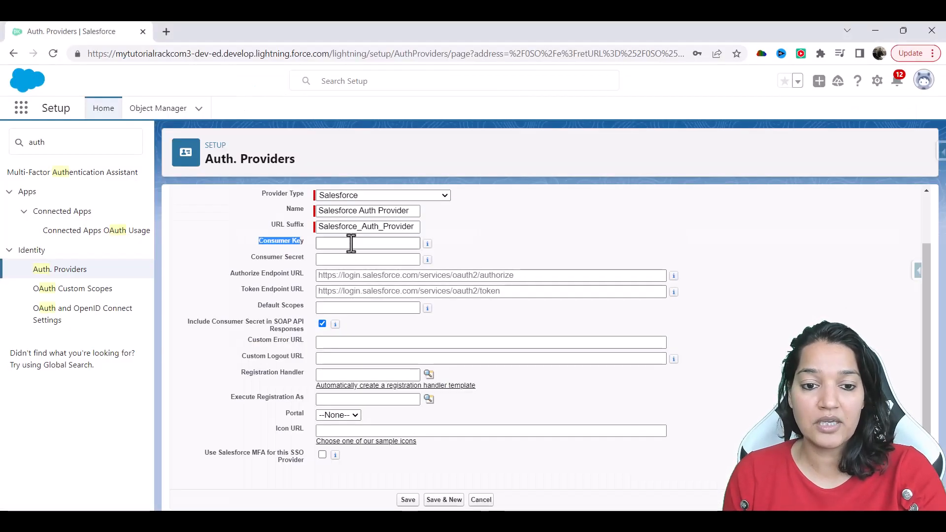
{"action": "key", "text": "ctrl+v"}
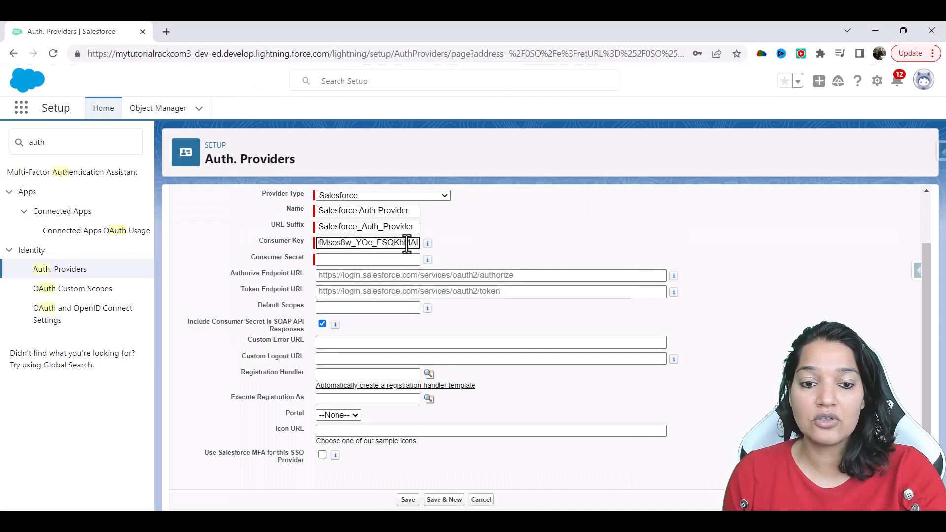
{"action": "left_click_drag", "start_coordinate": [415, 243], "coordinate": [295, 256]}
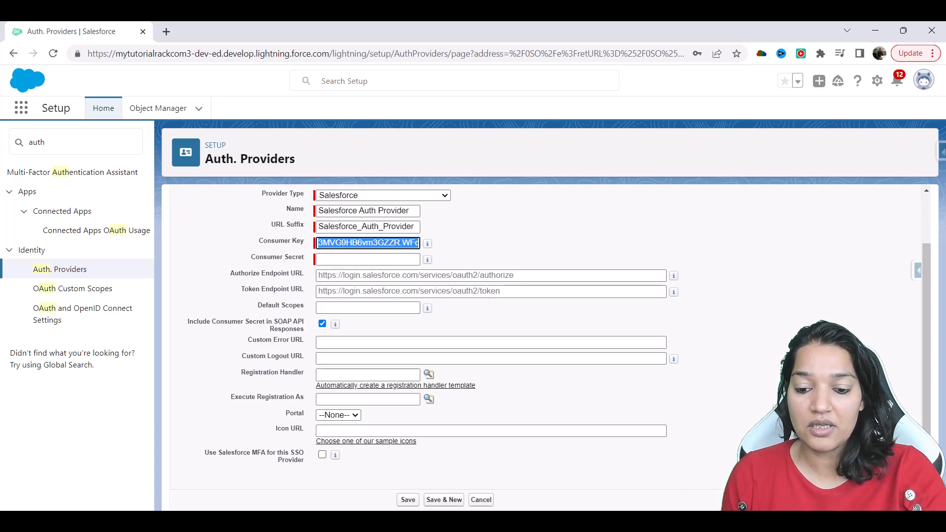
Copy the client_secret from the same Postman request and paste it into the provider's Consumer Secret field in Salesforce.
{"action": "key", "text": "alt+Tab"}
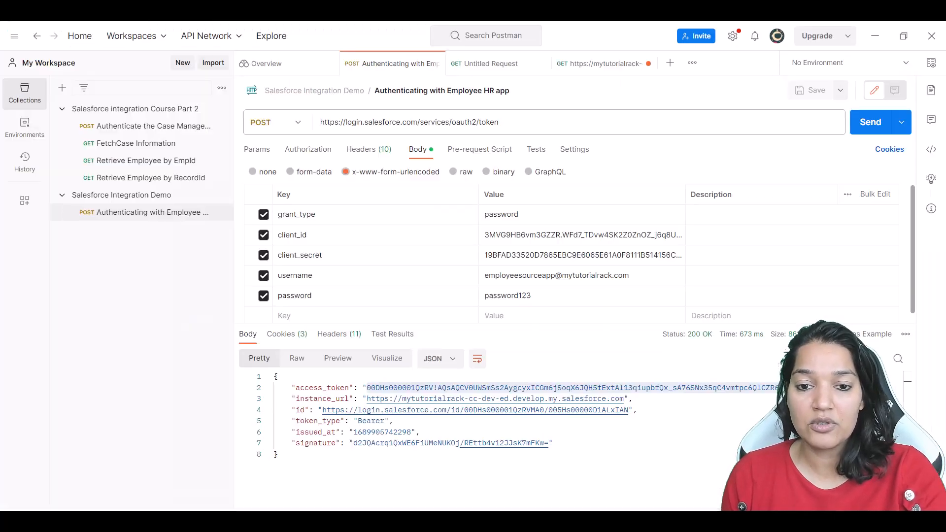
{"action": "double_click", "coordinate": [514, 255]}
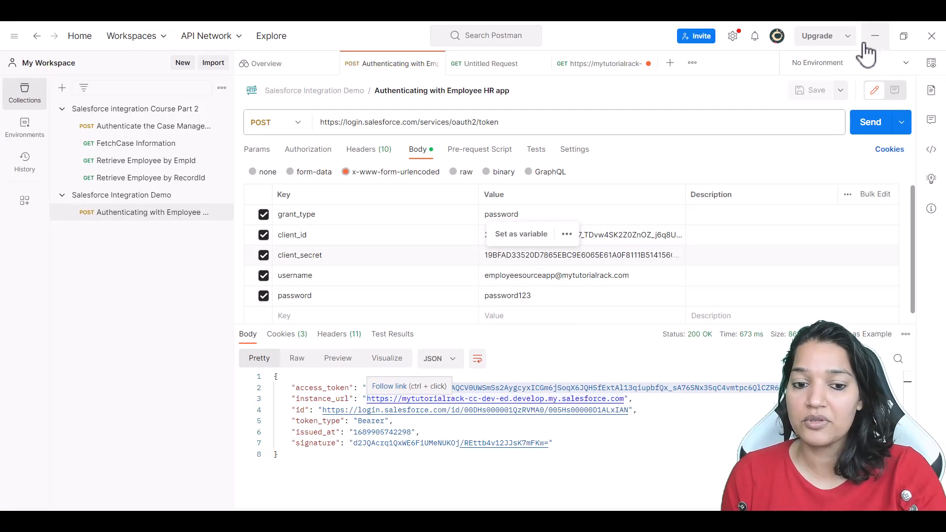
{"action": "left_click", "coordinate": [875, 39]}
{"action": "left_click", "coordinate": [345, 259]}
{"action": "key", "text": "ctrl+v"}
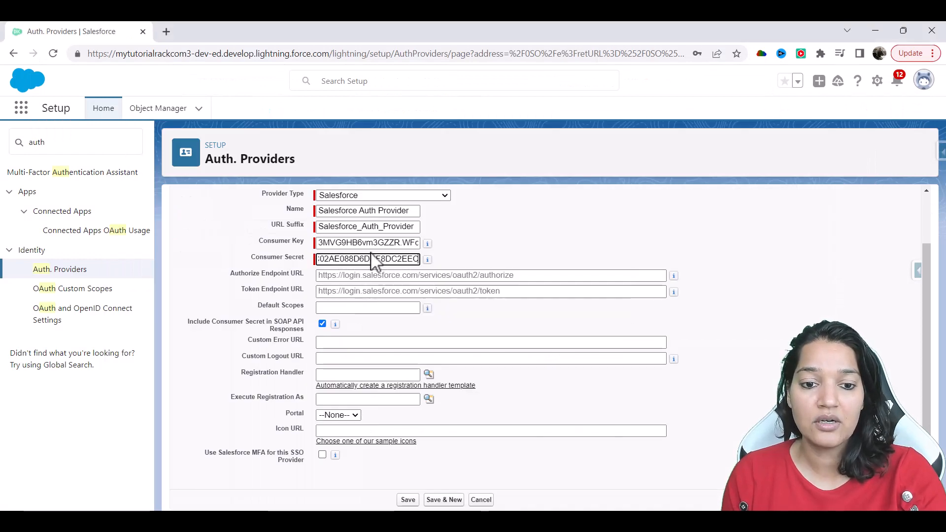
{"action": "left_click_drag", "start_coordinate": [413, 259], "coordinate": [236, 268]}
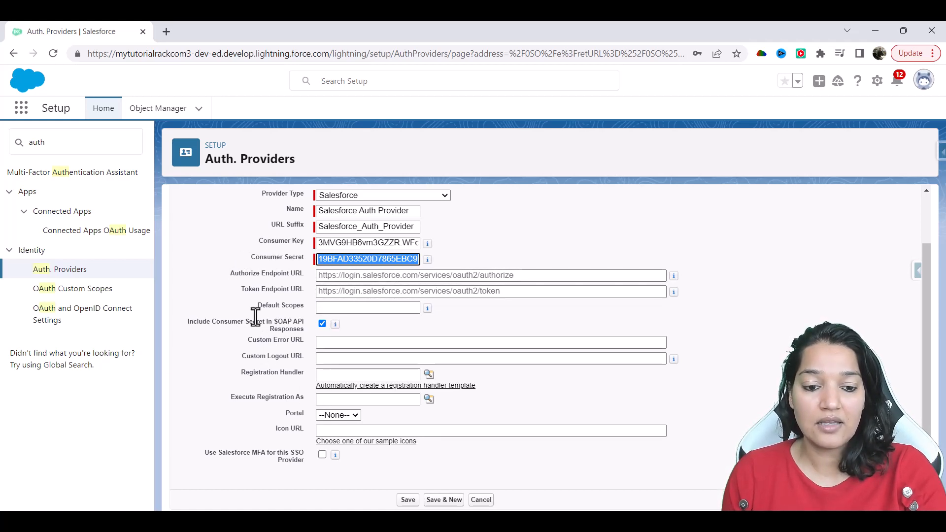
Save the auth. provider and copy its Callback URL from the Salesforce Configuration section.
{"action": "left_click", "coordinate": [405, 500]}
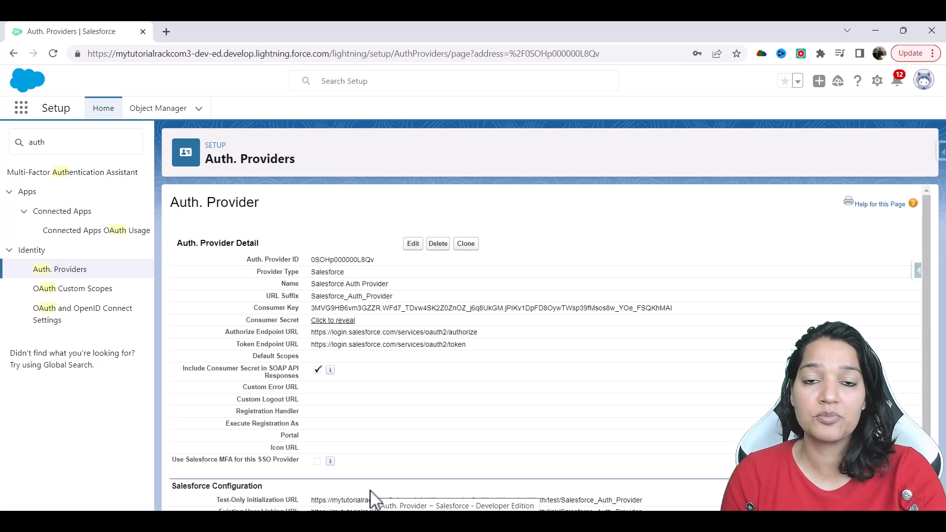
{"action": "scroll", "coordinate": [197, 488], "scroll_direction": "down", "scroll_amount": 2}
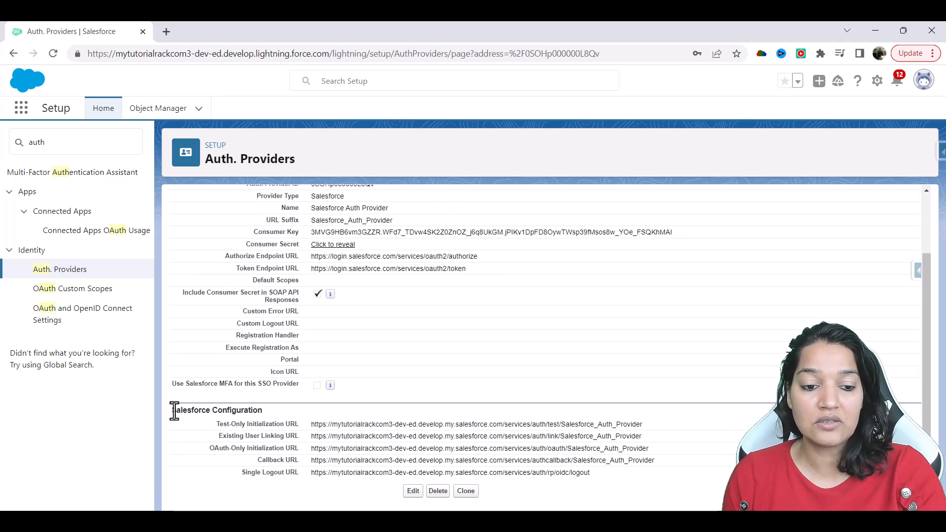
{"action": "left_click_drag", "start_coordinate": [175, 411], "coordinate": [262, 411]}
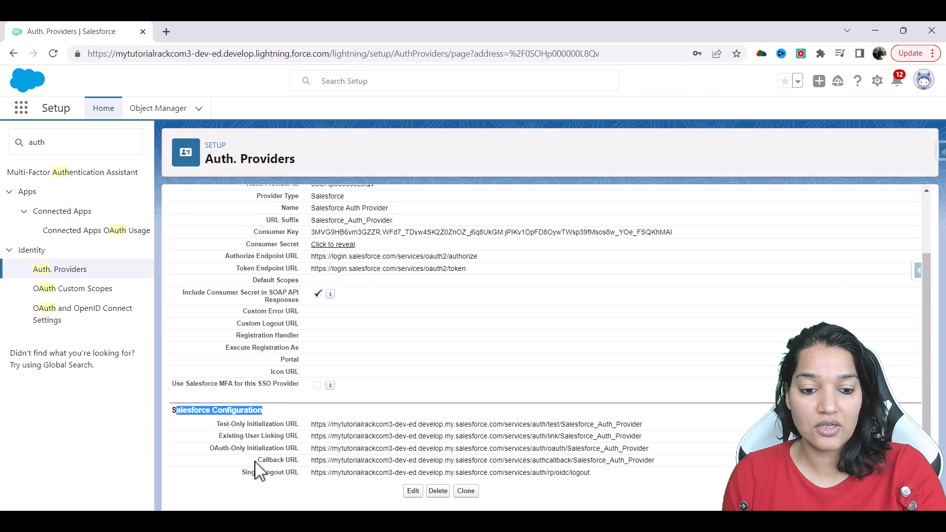
{"action": "left_click_drag", "start_coordinate": [257, 459], "coordinate": [295, 461]}
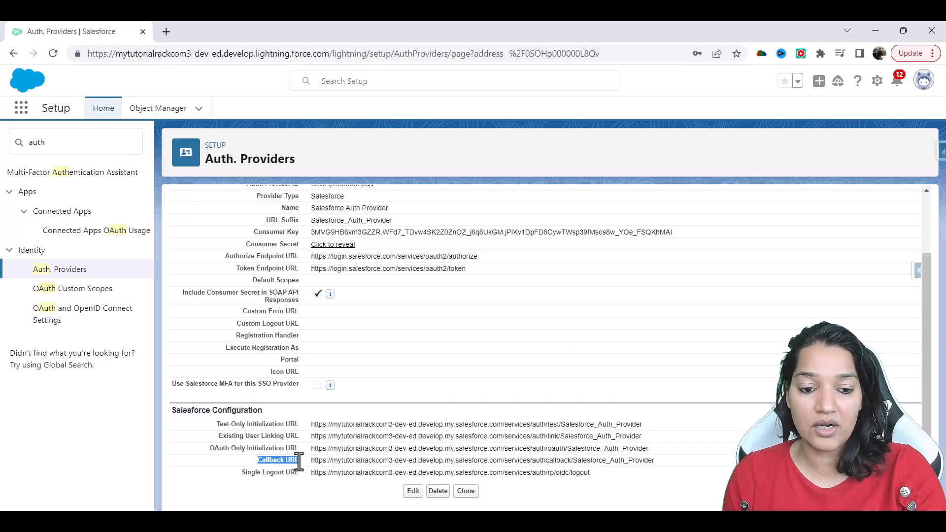
{"action": "left_click", "coordinate": [207, 451]}
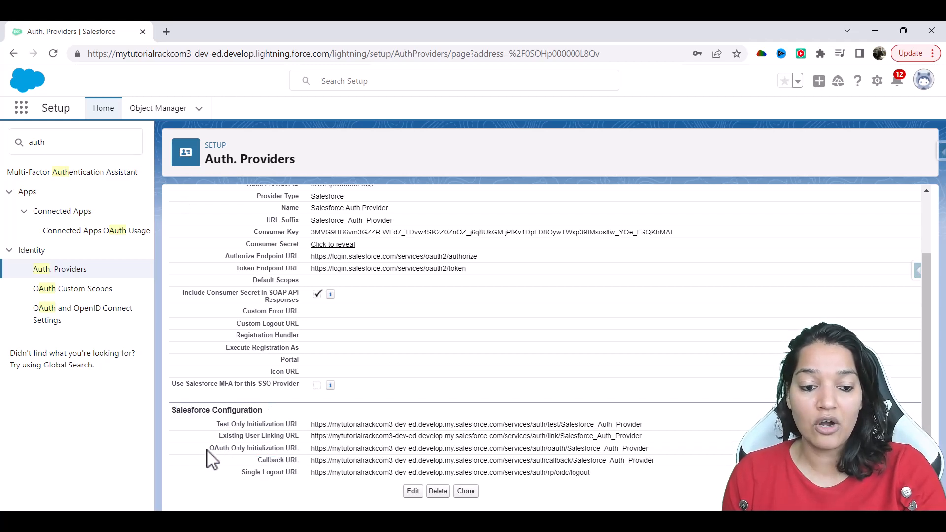
{"action": "mouse_move", "coordinate": [208, 449]}
{"action": "left_mouse_down"}
{"action": "mouse_move", "coordinate": [297, 448]}
{"action": "mouse_move", "coordinate": [281, 460]}
{"action": "left_mouse_up"}
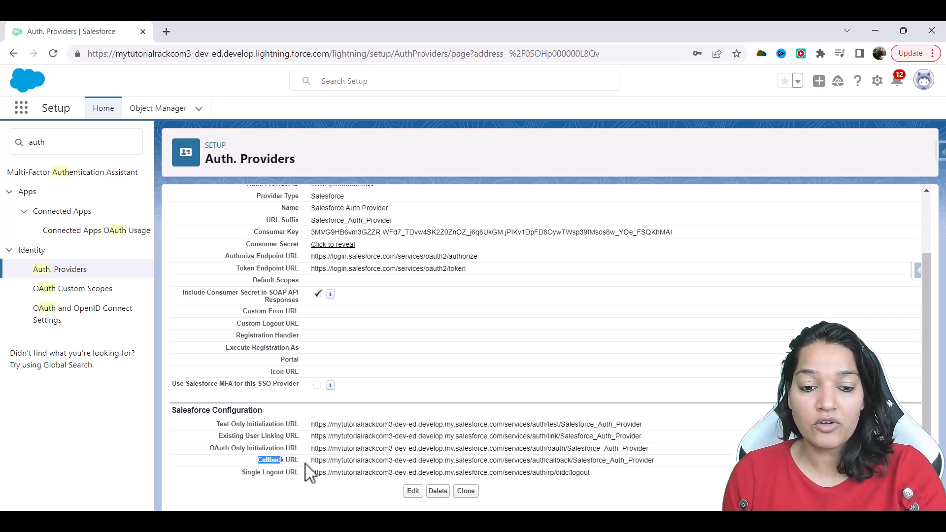
{"action": "left_click_drag", "start_coordinate": [308, 460], "coordinate": [658, 468]}
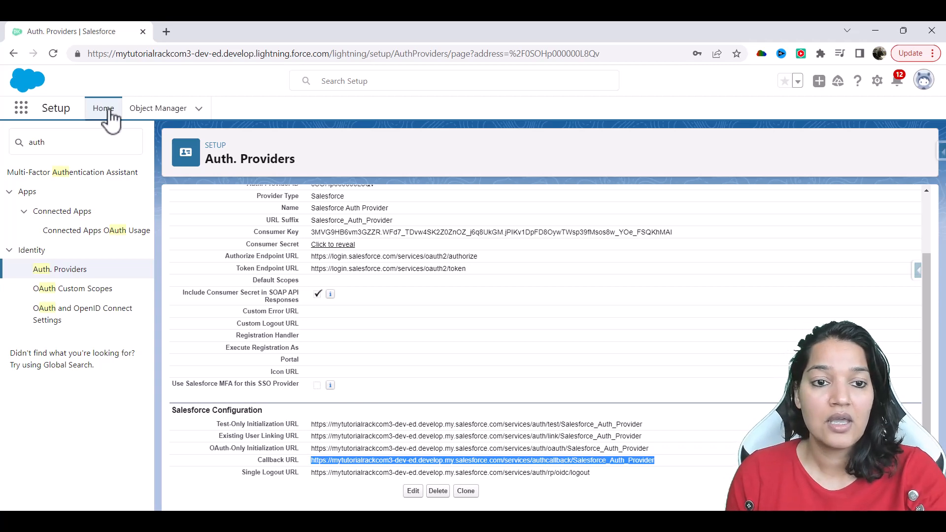
Open the Salesforce login page, login.salesforce.com, in a new browser tab.
{"action": "left_click", "coordinate": [164, 31]}
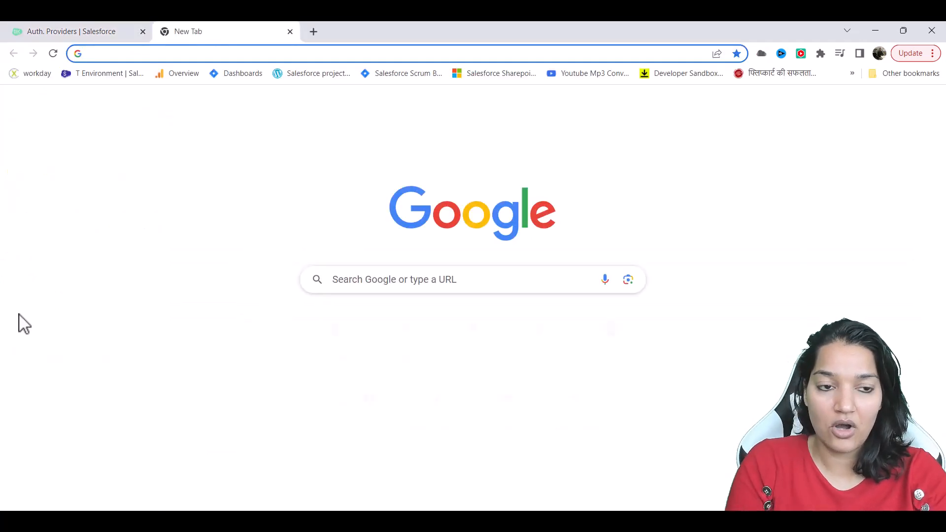
{"action": "type", "text": "log"}
{"action": "key", "text": "Return"}
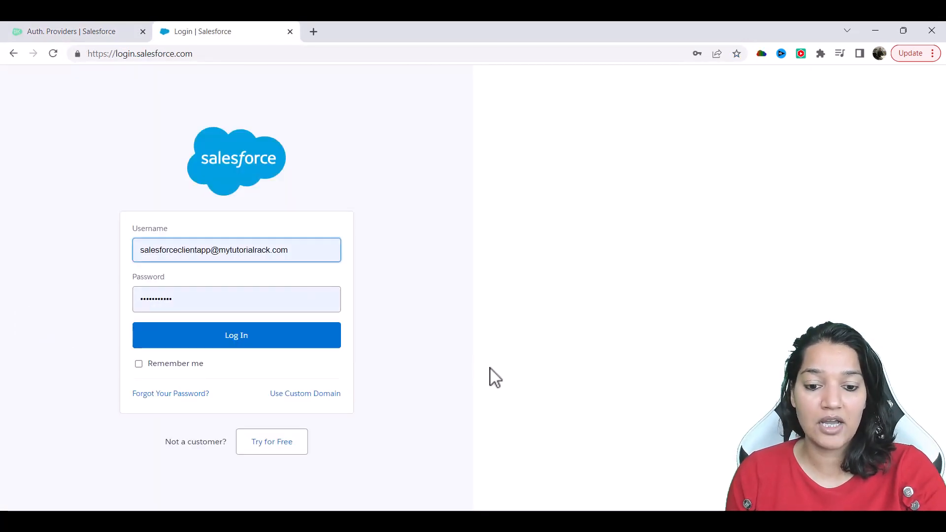
Copy the external app org's username from the text note and log in to that Salesforce org with it.
{"action": "key", "text": "alt+Tab"}
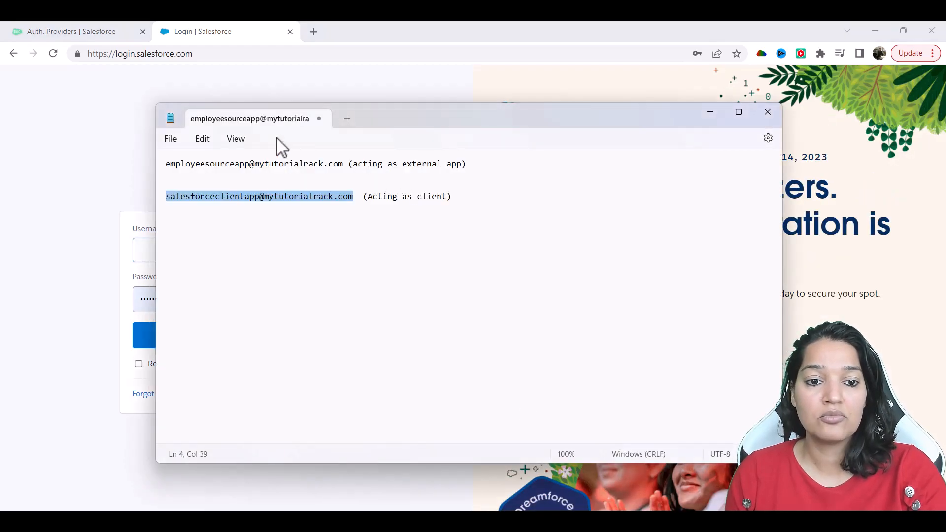
{"action": "left_click_drag", "start_coordinate": [341, 164], "coordinate": [148, 164]}
{"action": "key", "text": "ctrl+c"}
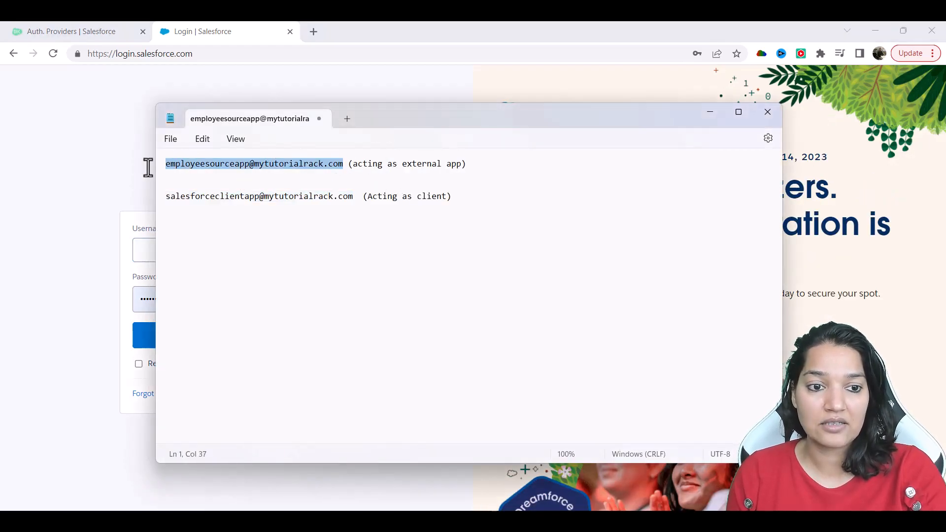
{"action": "left_click", "coordinate": [169, 248]}
{"action": "key", "text": "ctrl+v"}
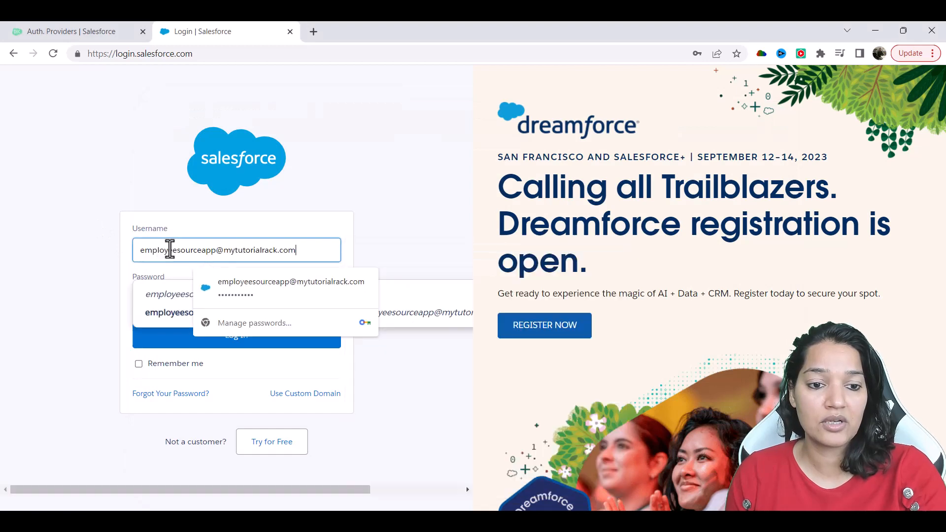
{"action": "left_click", "coordinate": [270, 212]}
{"action": "left_click", "coordinate": [235, 335]}
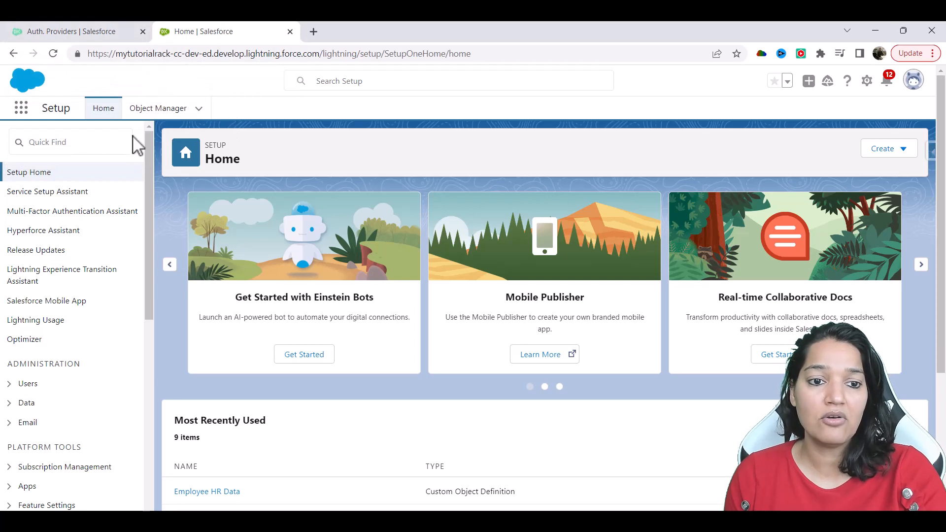
Search the external org's Setup for "app man" and open App Manager.
{"action": "left_click", "coordinate": [36, 142]}
{"action": "type", "text": "a"}
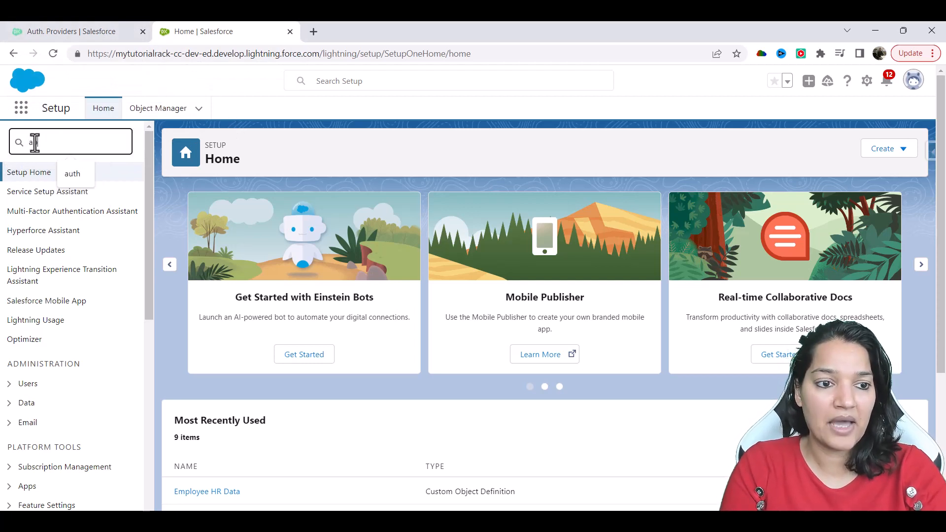
{"action": "type", "text": "p"}
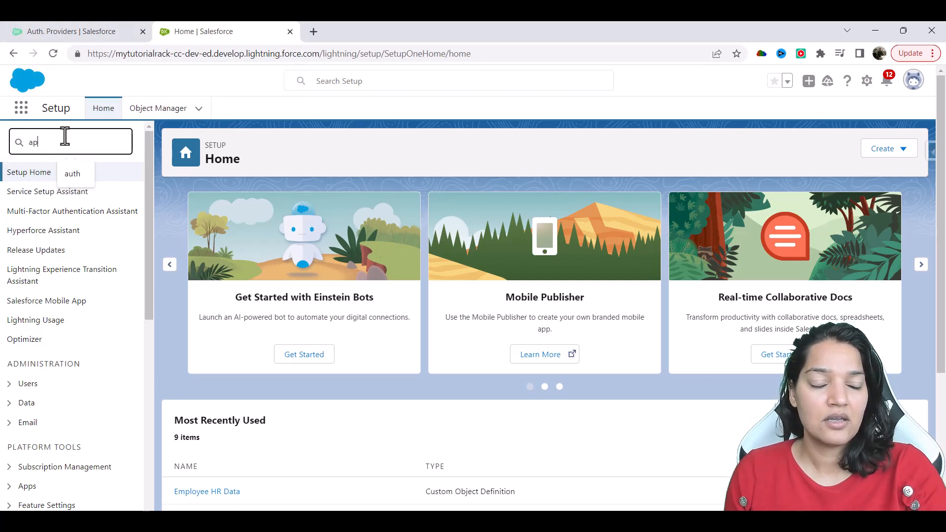
{"action": "type", "text": "p man"}
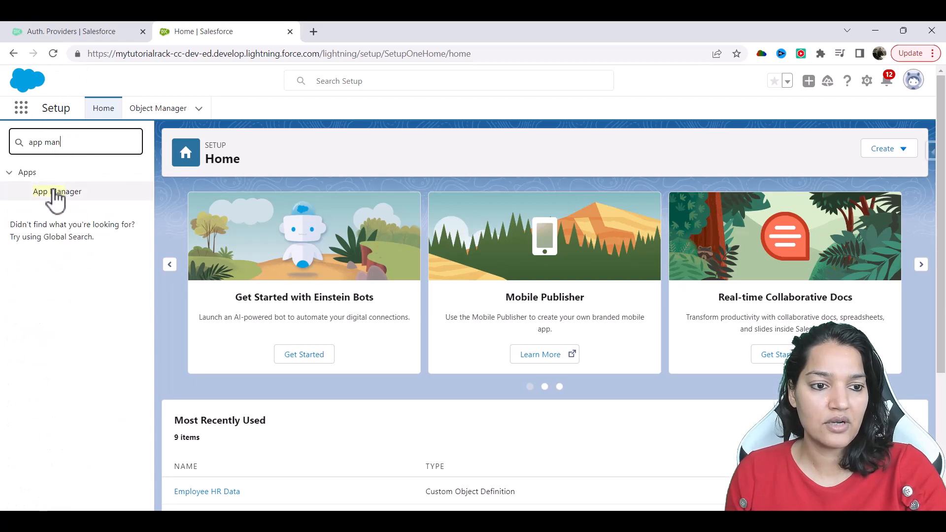
{"action": "left_click", "coordinate": [56, 196]}
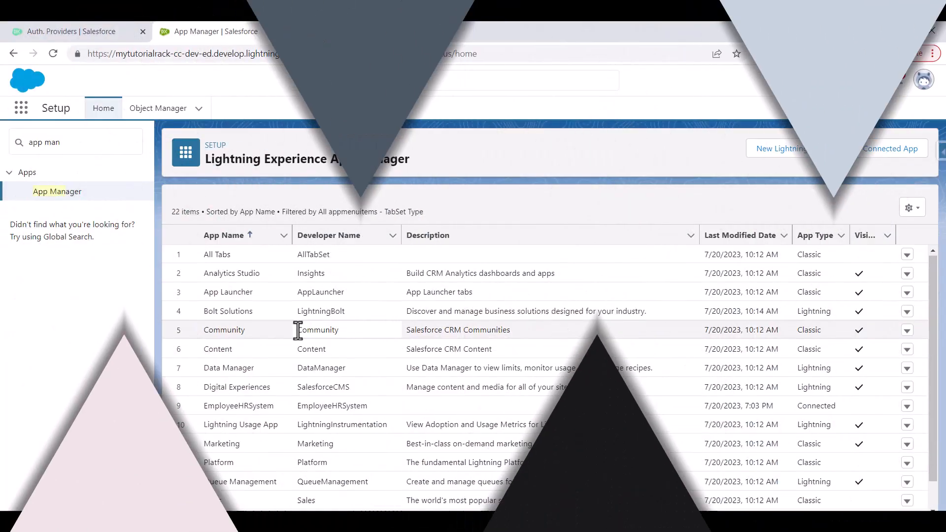
View the EmployeeHRSystem connected app's details and locate its Callback URL under the OAuth settings.
{"action": "scroll", "coordinate": [199, 389], "scroll_direction": "down", "scroll_amount": 1}
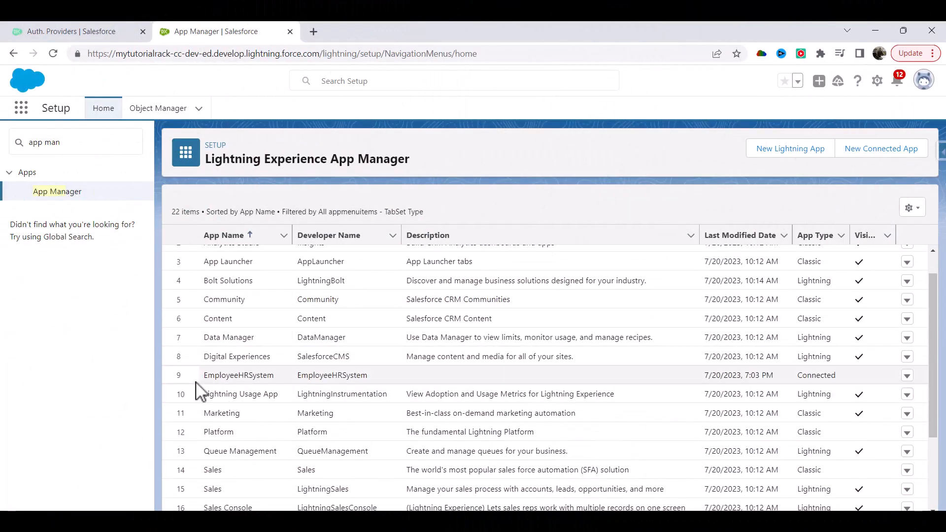
{"action": "double_click", "coordinate": [236, 375]}
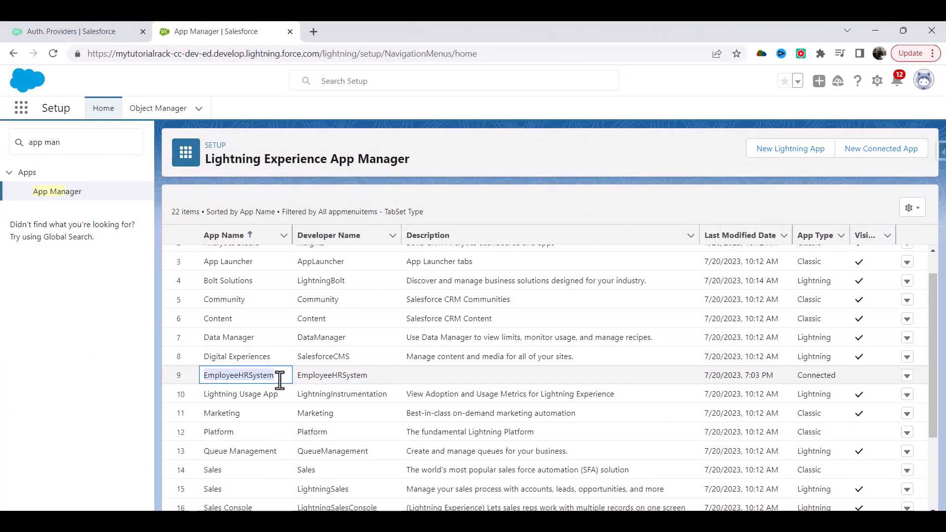
{"action": "left_click", "coordinate": [906, 377]}
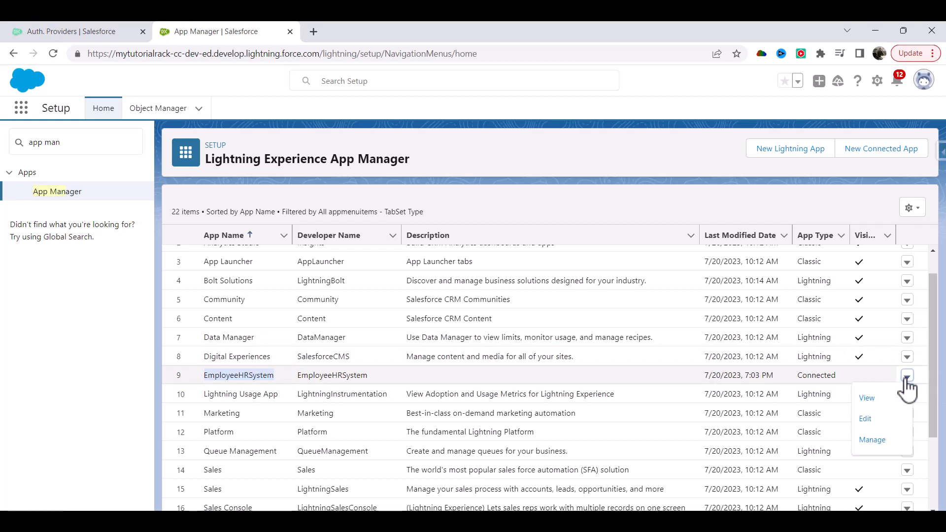
{"action": "left_click", "coordinate": [862, 398]}
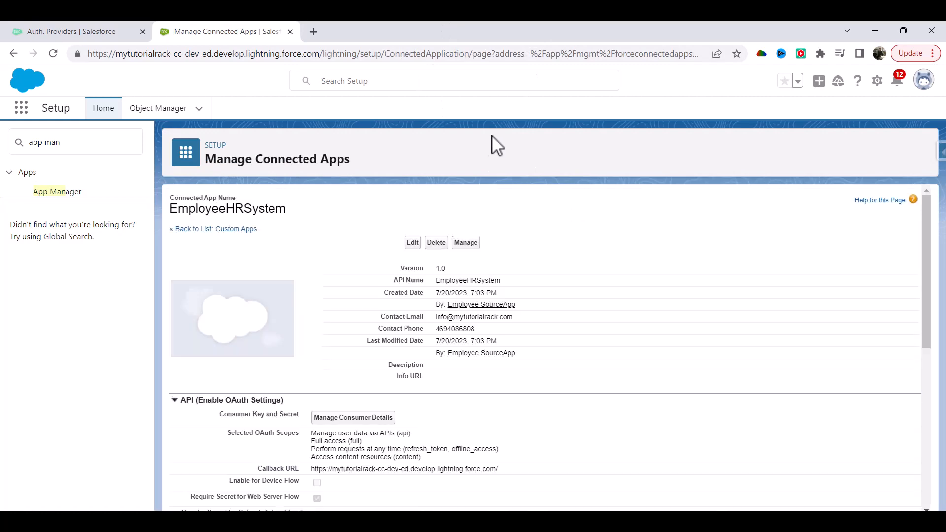
{"action": "scroll", "coordinate": [402, 367], "scroll_direction": "down", "scroll_amount": 4}
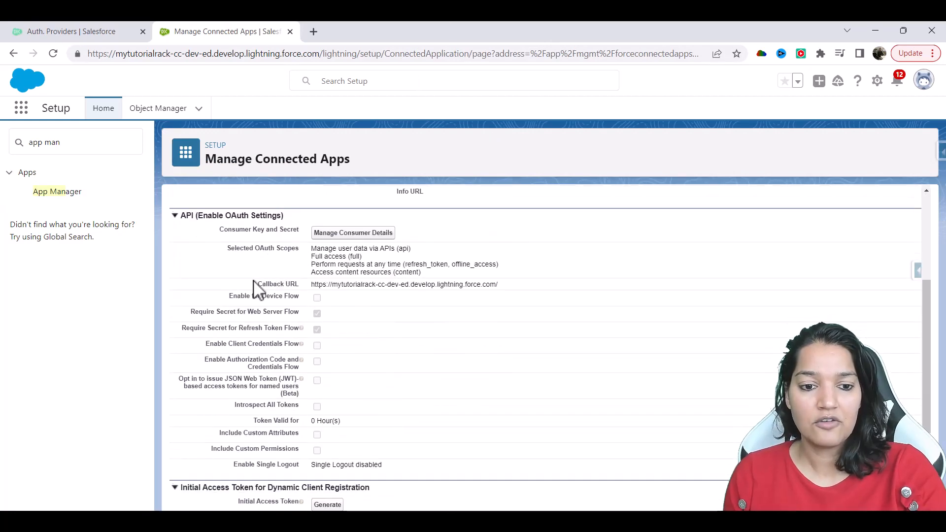
{"action": "left_click_drag", "start_coordinate": [254, 286], "coordinate": [299, 293]}
{"action": "scroll", "coordinate": [446, 287], "scroll_direction": "up", "scroll_amount": 2}
{"action": "scroll", "coordinate": [447, 288], "scroll_direction": "up", "scroll_amount": 2}
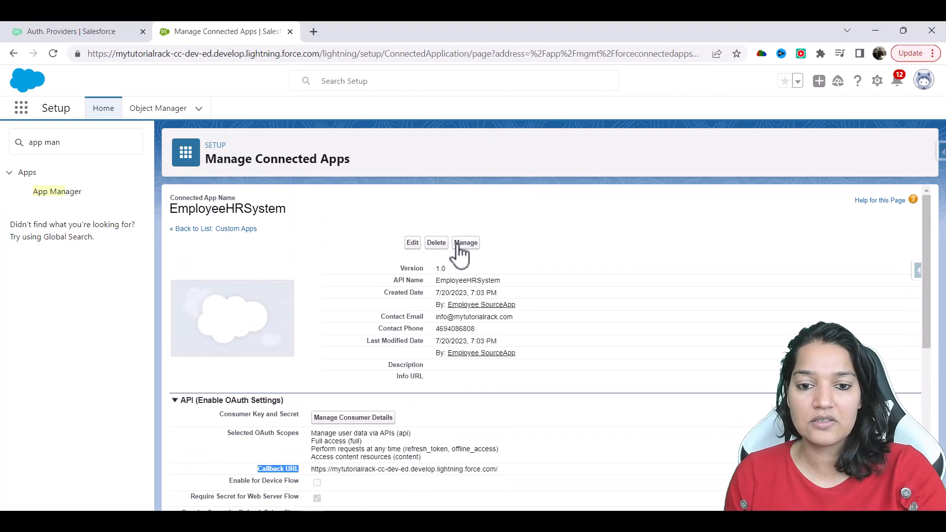
{"action": "left_click", "coordinate": [413, 243]}
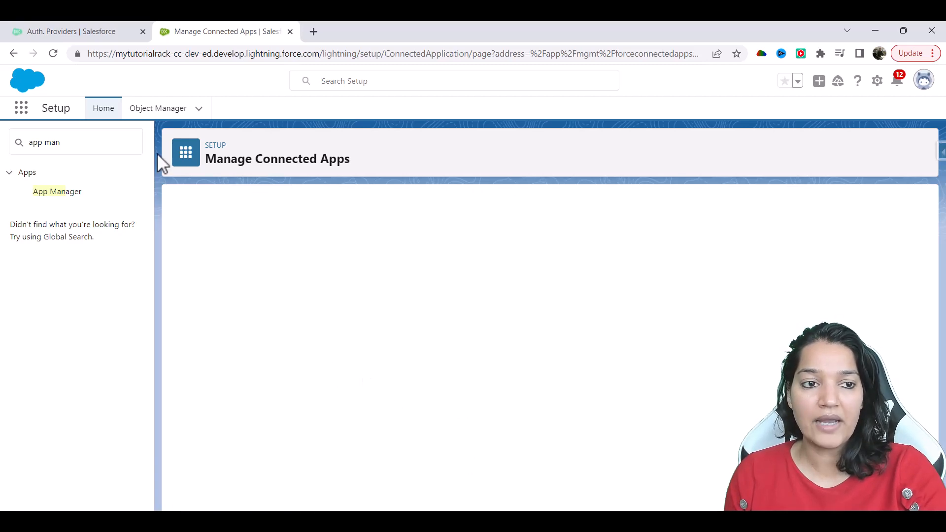
{"action": "left_click", "coordinate": [64, 33]}
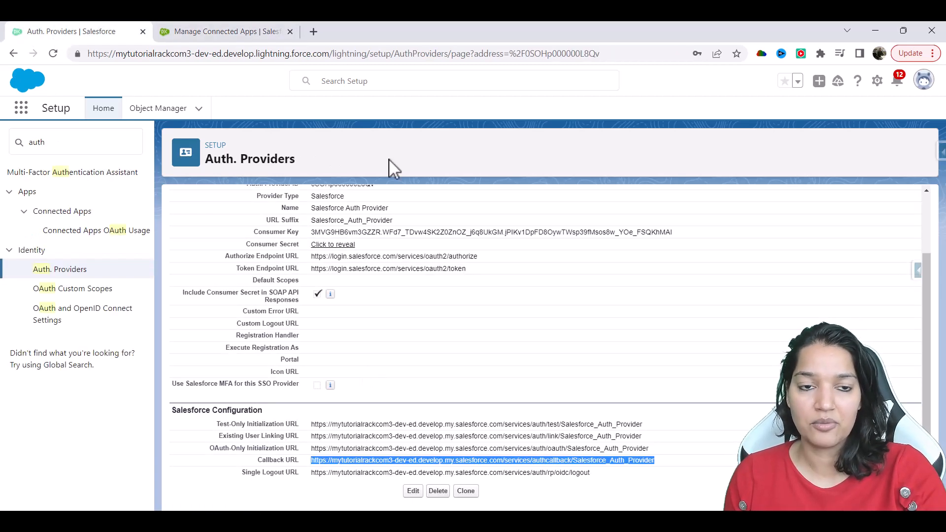
{"action": "left_click", "coordinate": [245, 33]}
{"action": "scroll", "coordinate": [361, 405], "scroll_direction": "down", "scroll_amount": 3}
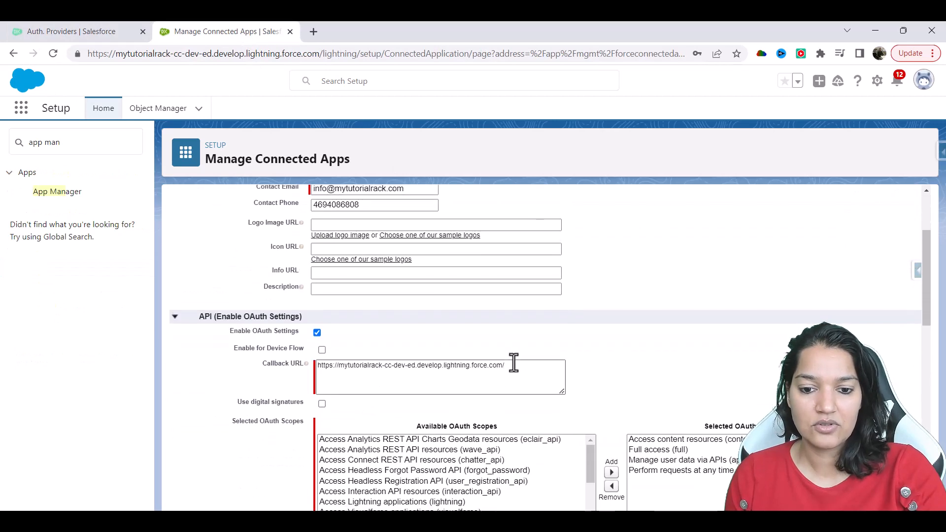
{"action": "left_click_drag", "start_coordinate": [512, 365], "coordinate": [272, 350]}
{"action": "type", "text": "https://mytutorialrackcom3-dev-ed.develop.my.salesforce.com/services/authcallback/Salesforce_Auth_Provider"}
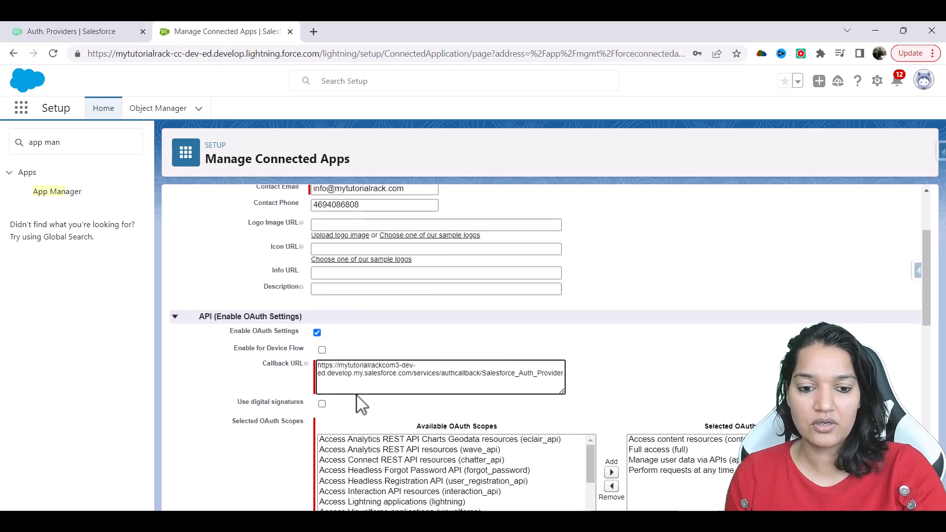
{"action": "left_click_drag", "start_coordinate": [562, 391], "coordinate": [692, 384]}
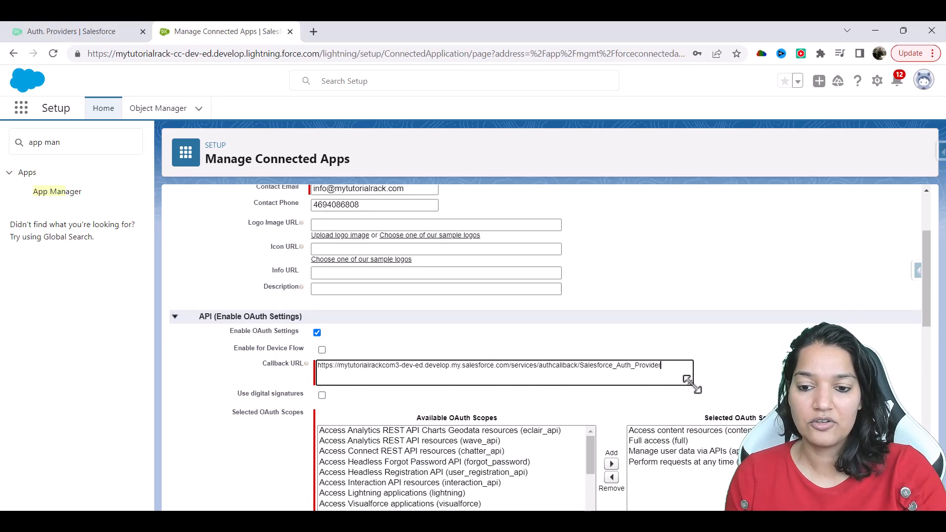
Save the edited EmployeeHRSystem connected app and continue past the notice about changes taking effect.
{"action": "mouse_move", "coordinate": [536, 522]}
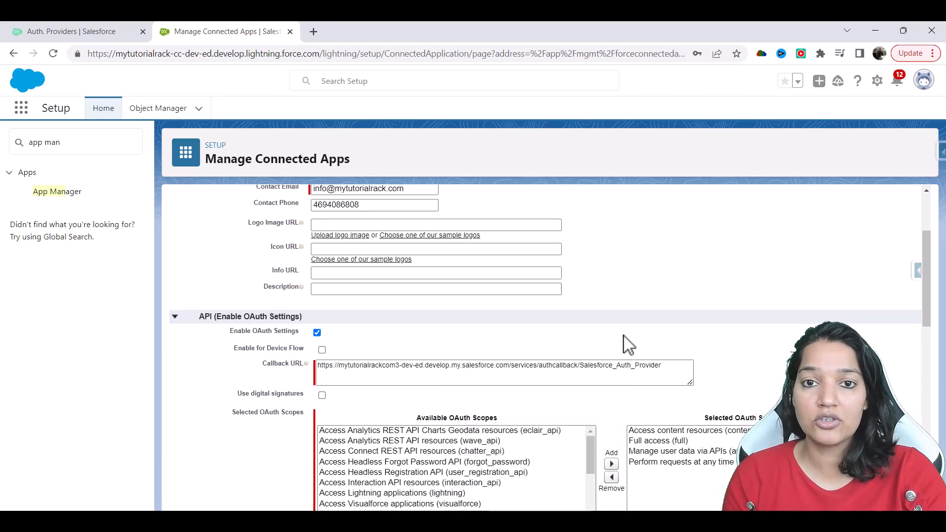
{"action": "left_click_drag", "start_coordinate": [679, 365], "coordinate": [211, 345]}
{"action": "scroll", "coordinate": [473, 207], "scroll_direction": "up", "scroll_amount": 3}
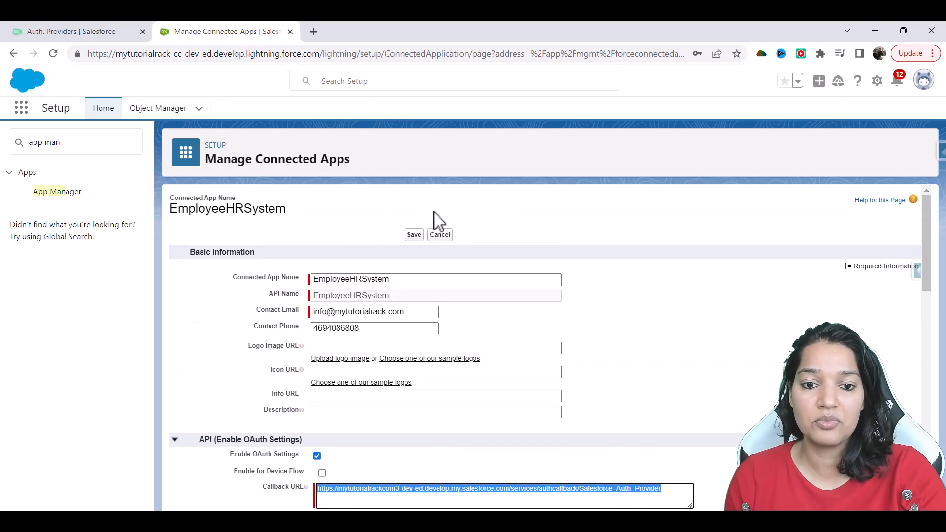
{"action": "left_click", "coordinate": [412, 235]}
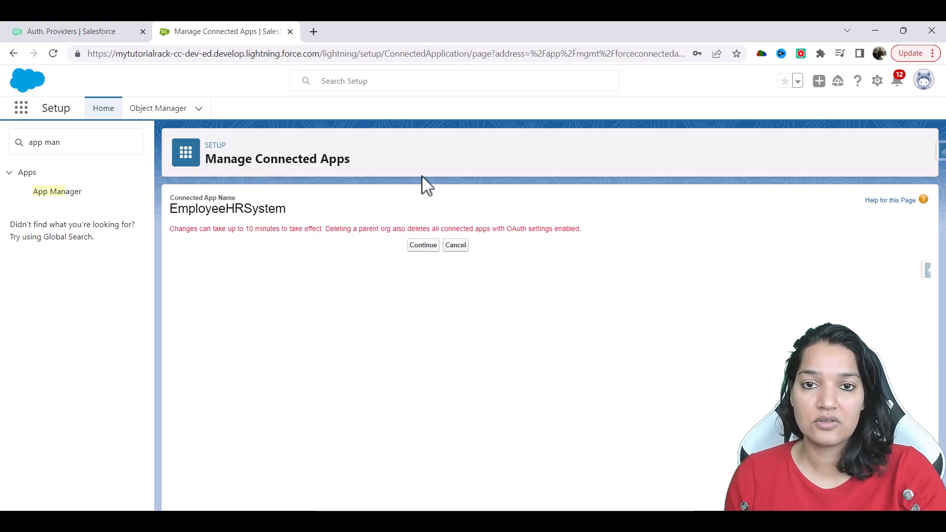
{"action": "left_click", "coordinate": [422, 246]}
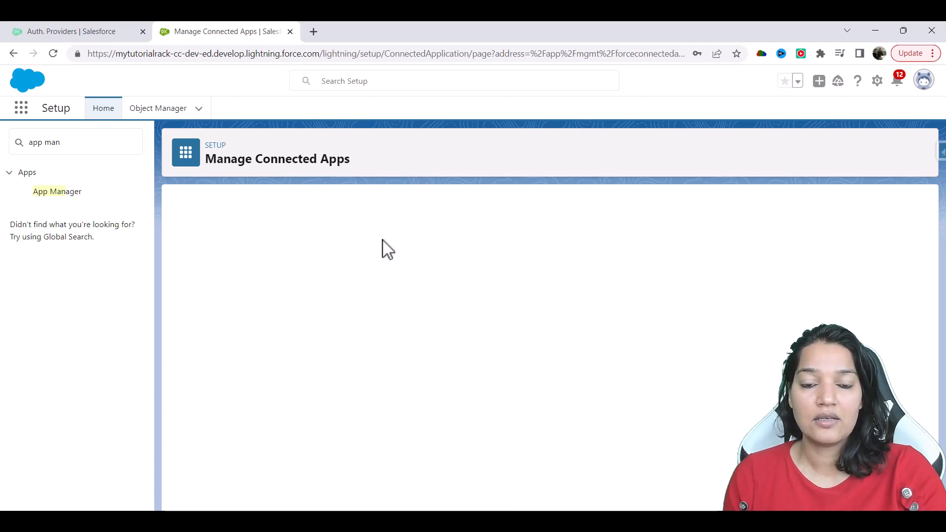
Compare the Callback URL saved in EmployeeHRSystem with the client org's domain on the auth. provider page.
{"action": "scroll", "coordinate": [393, 306], "scroll_direction": "down", "scroll_amount": 3}
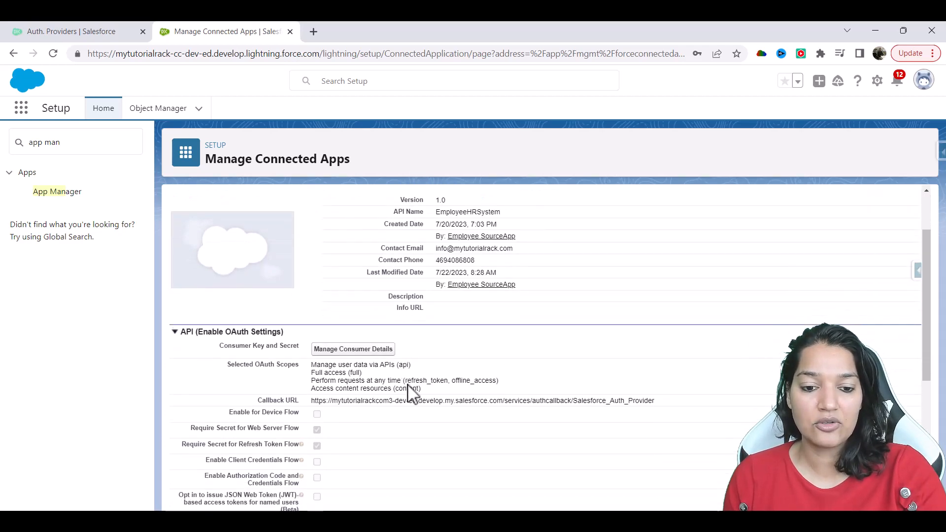
{"action": "left_click_drag", "start_coordinate": [314, 354], "coordinate": [653, 354]}
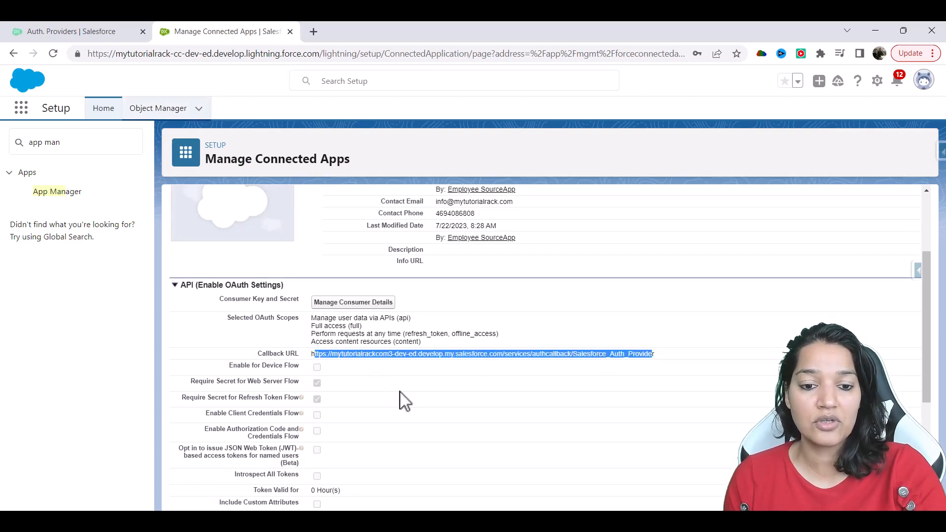
{"action": "left_click", "coordinate": [109, 33]}
{"action": "left_click_drag", "start_coordinate": [109, 56], "coordinate": [322, 59]}
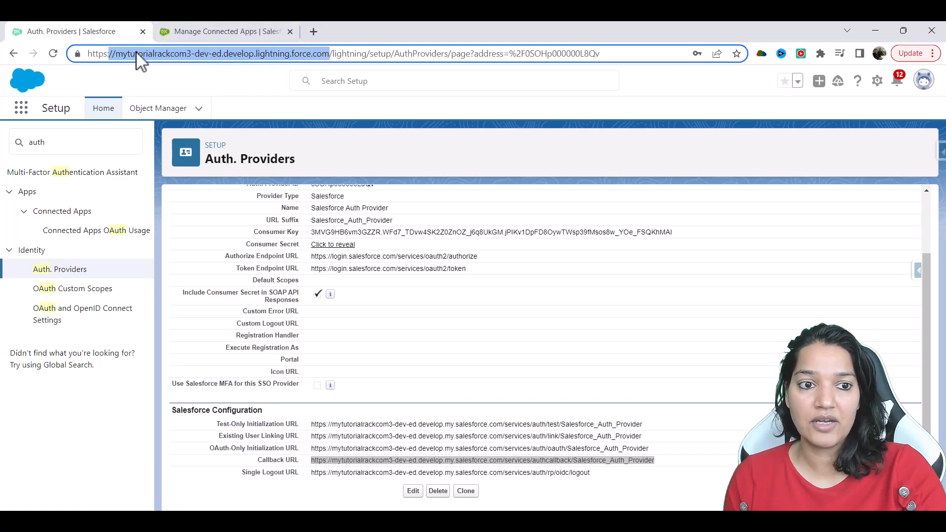
Recheck the client org's domain name in EmployeeHRSystem's saved Callback URL against the address of the auth. provider page.
{"action": "double_click", "coordinate": [174, 59]}
{"action": "left_click", "coordinate": [195, 31]}
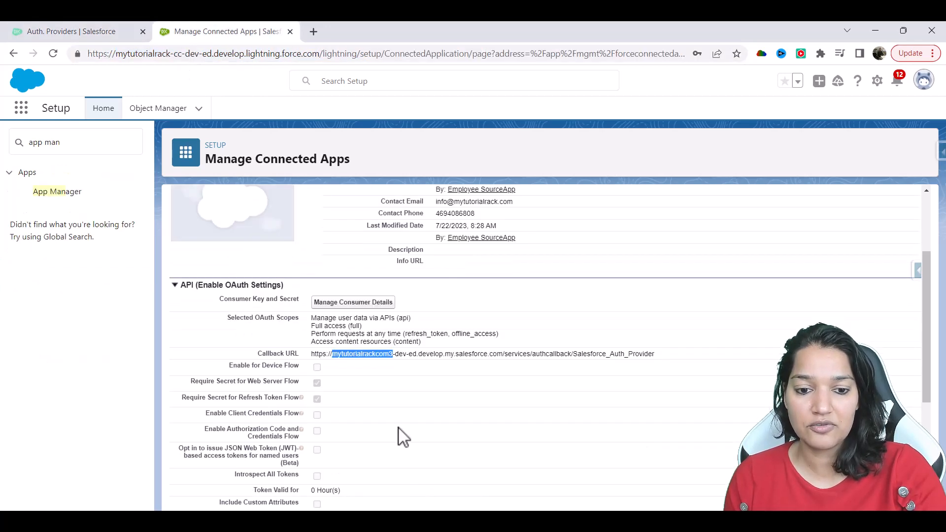
{"action": "left_click_drag", "start_coordinate": [315, 356], "coordinate": [662, 367]}
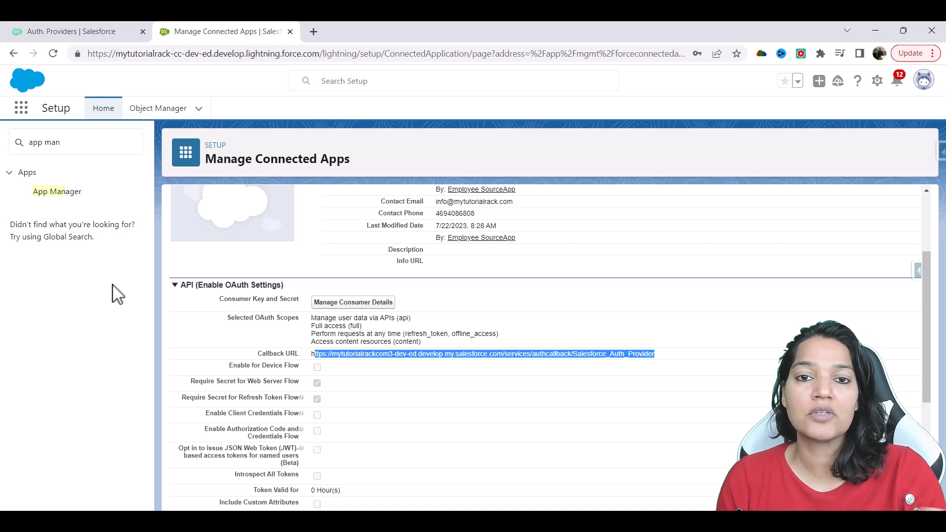
{"action": "left_click", "coordinate": [370, 357]}
{"action": "double_click", "coordinate": [369, 355]}
{"action": "double_click", "coordinate": [370, 354]}
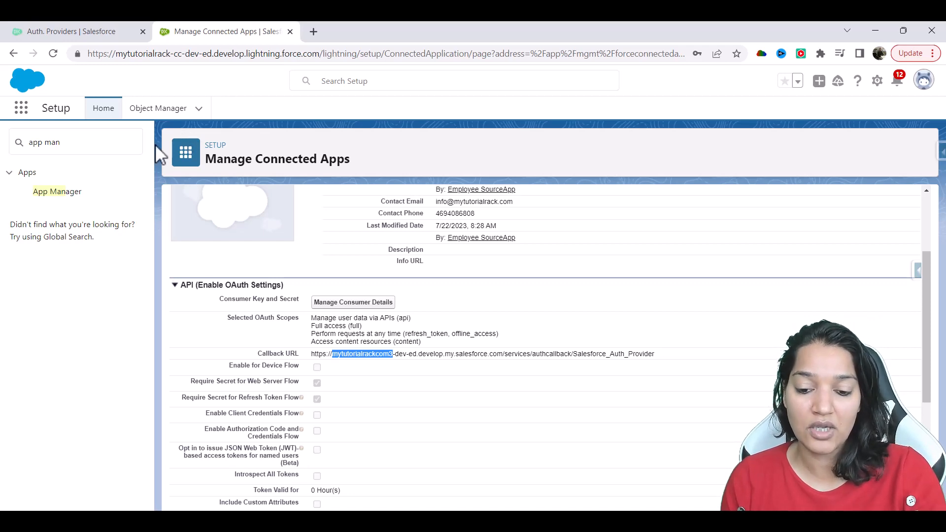
Switch to the Notepad notes, review which usernames act as external app and as client, and return to the connected app page.
{"action": "key", "text": "alt+Tab"}
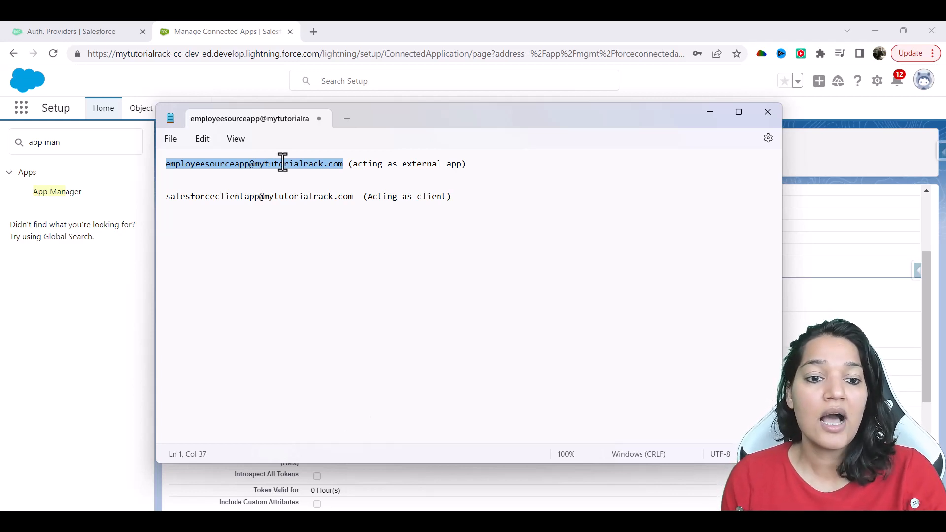
{"action": "left_click", "coordinate": [211, 171]}
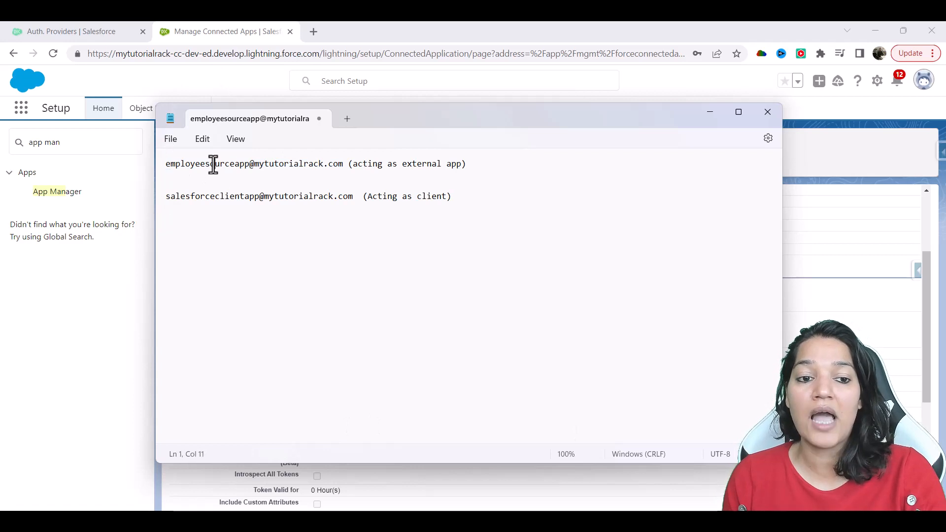
{"action": "double_click", "coordinate": [214, 165]}
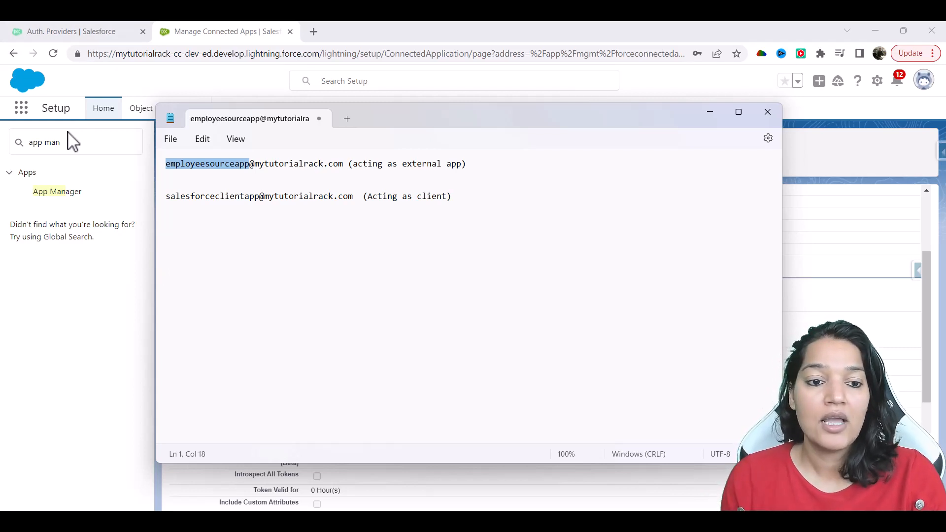
{"action": "left_click", "coordinate": [349, 199]}
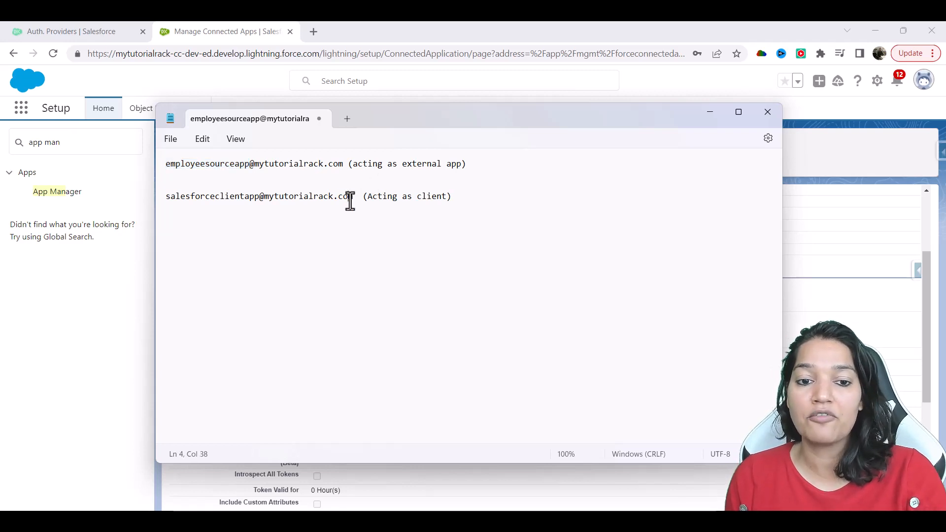
{"action": "left_click_drag", "start_coordinate": [349, 199], "coordinate": [135, 205]}
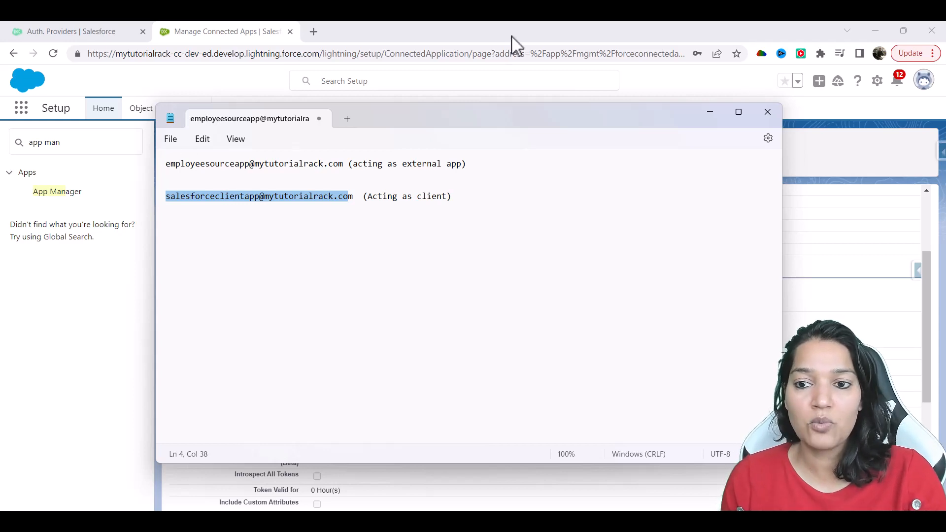
{"action": "left_click", "coordinate": [710, 112]}
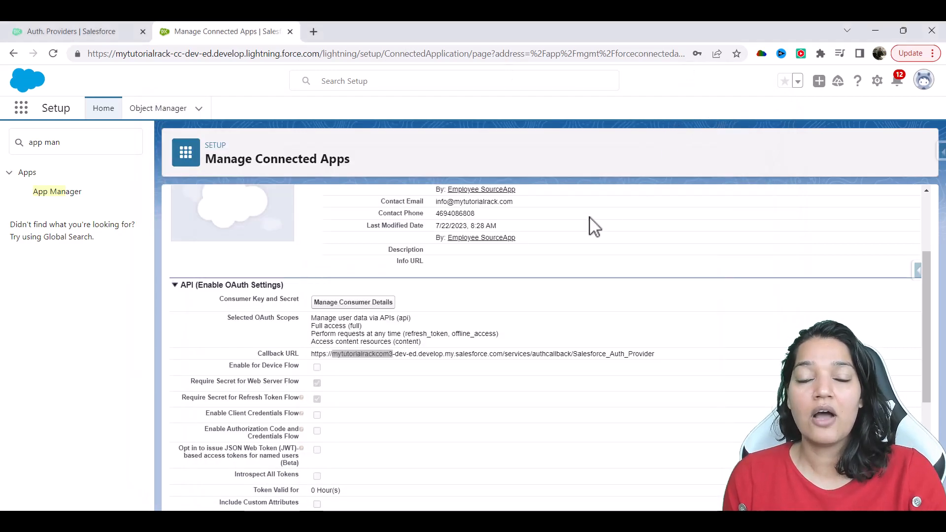